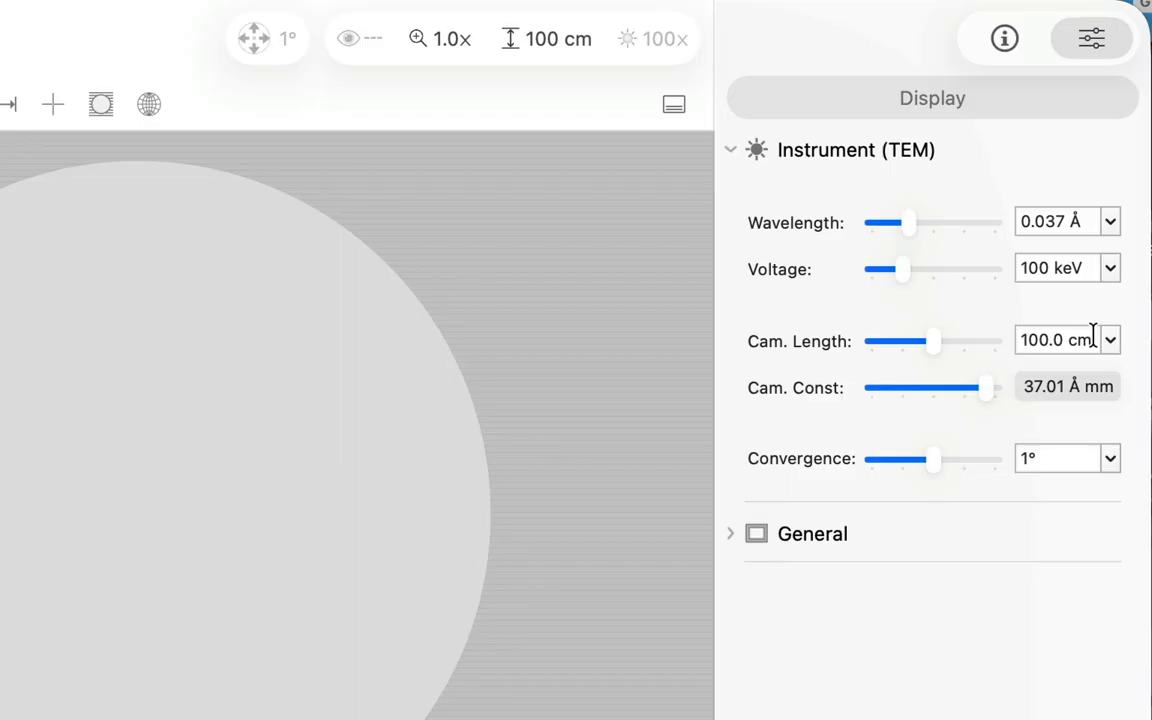
Step: Set the TEM instrument's camera length to 44.4 cm
click(1073, 338)
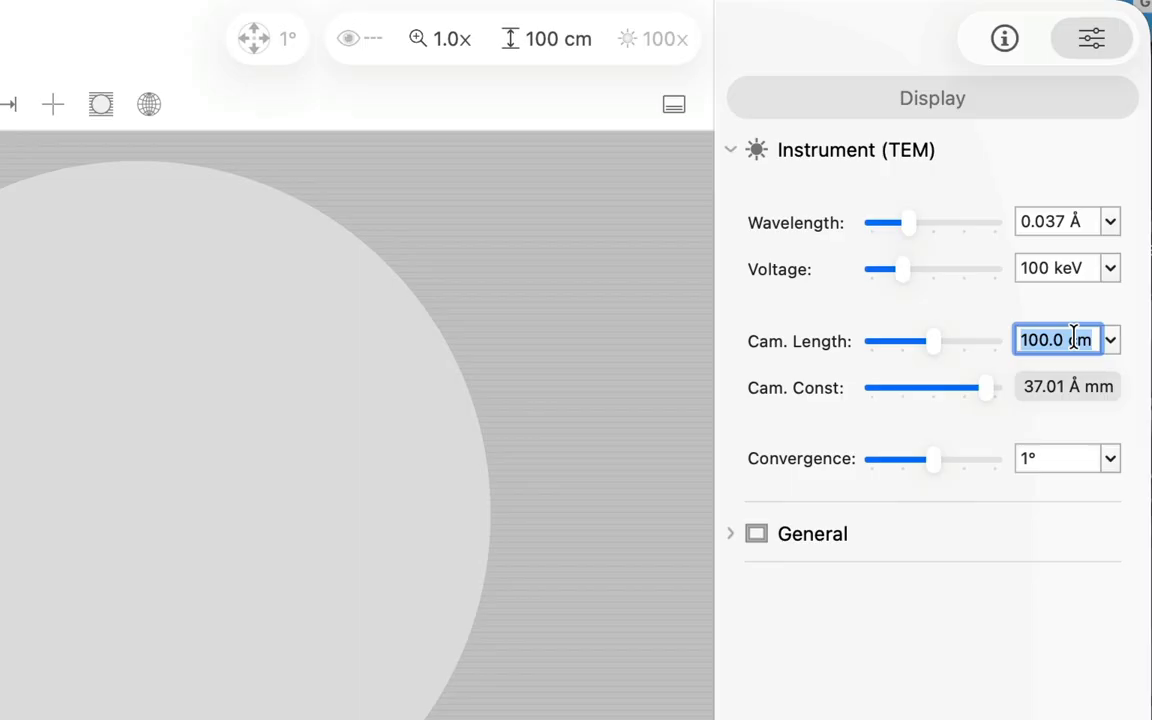
text(44.4)
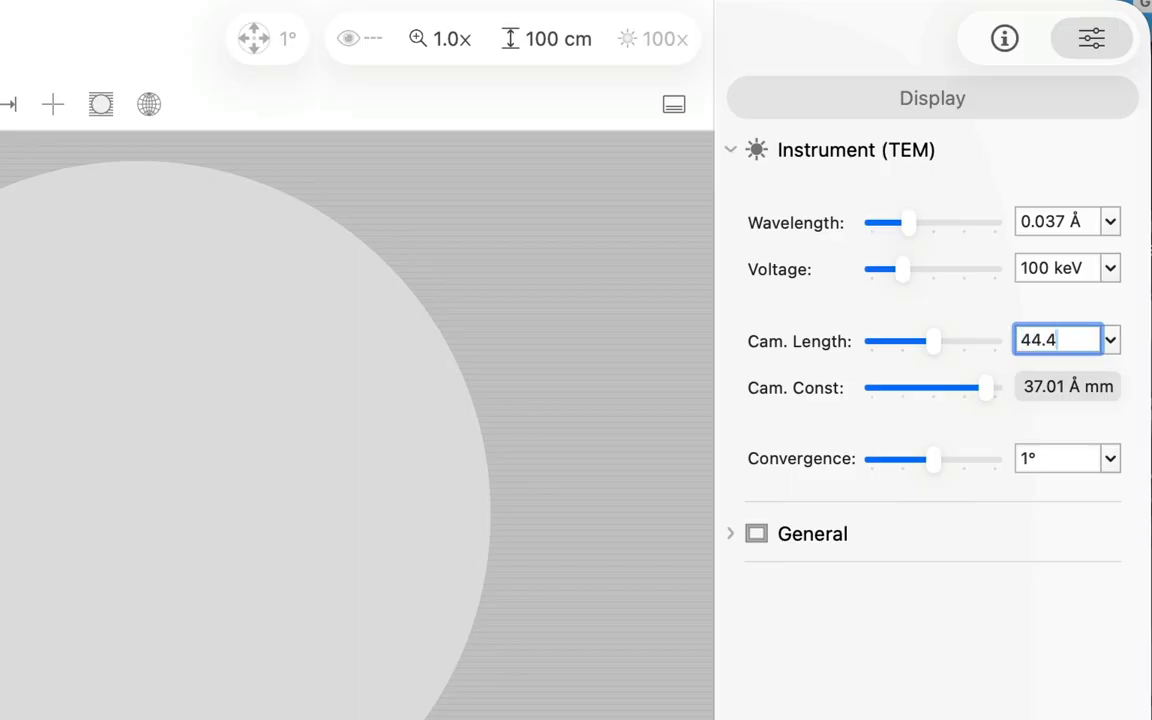
key(Return)
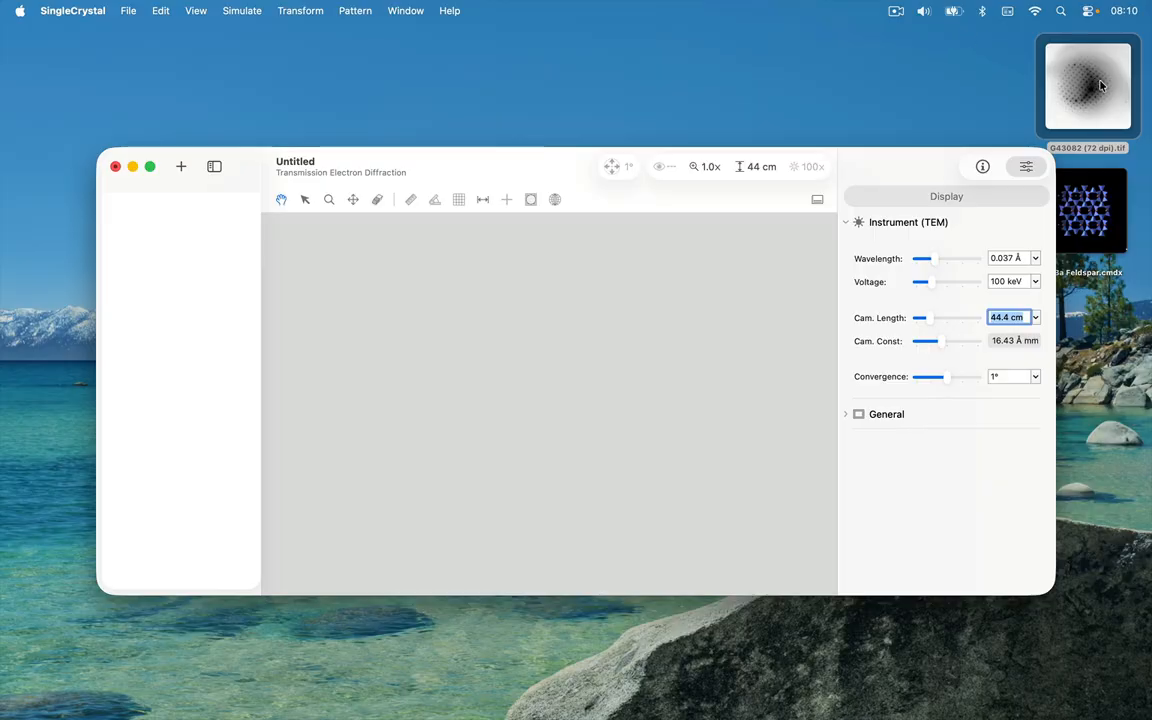
Step: Add the G43082 (72 dpi).tif diffraction picture from the desktop to the document and set the distance units to Å⁻¹
drag(1100, 85, 593, 385)
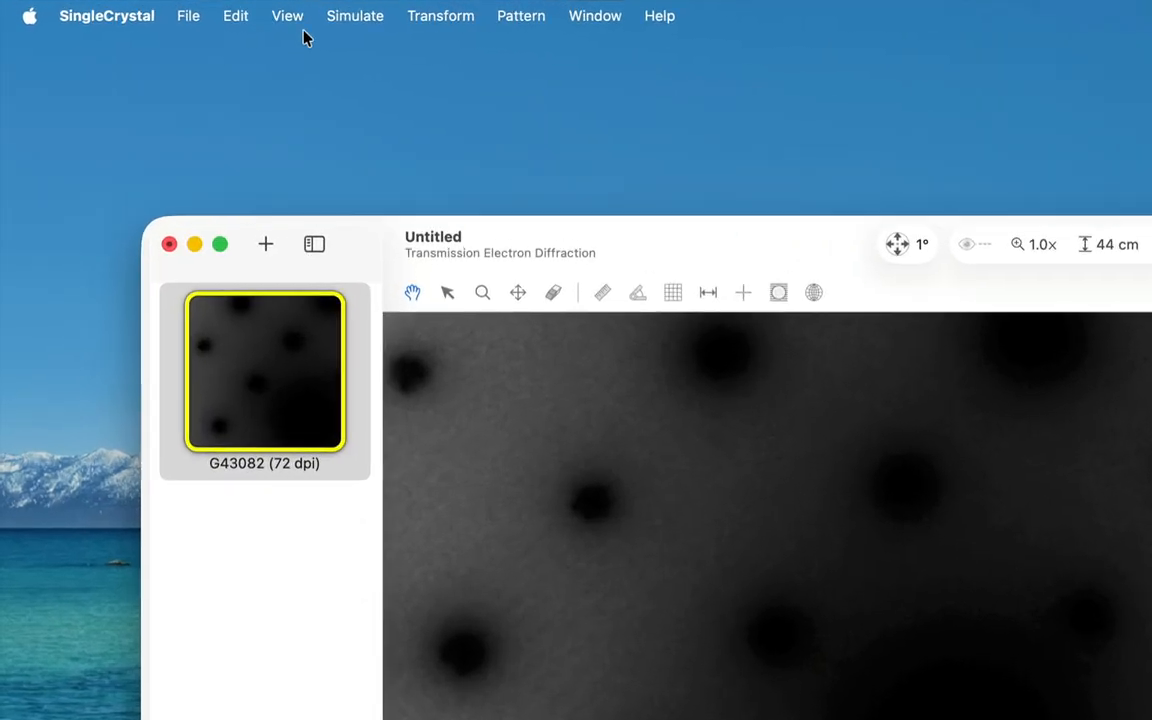
click(195, 10)
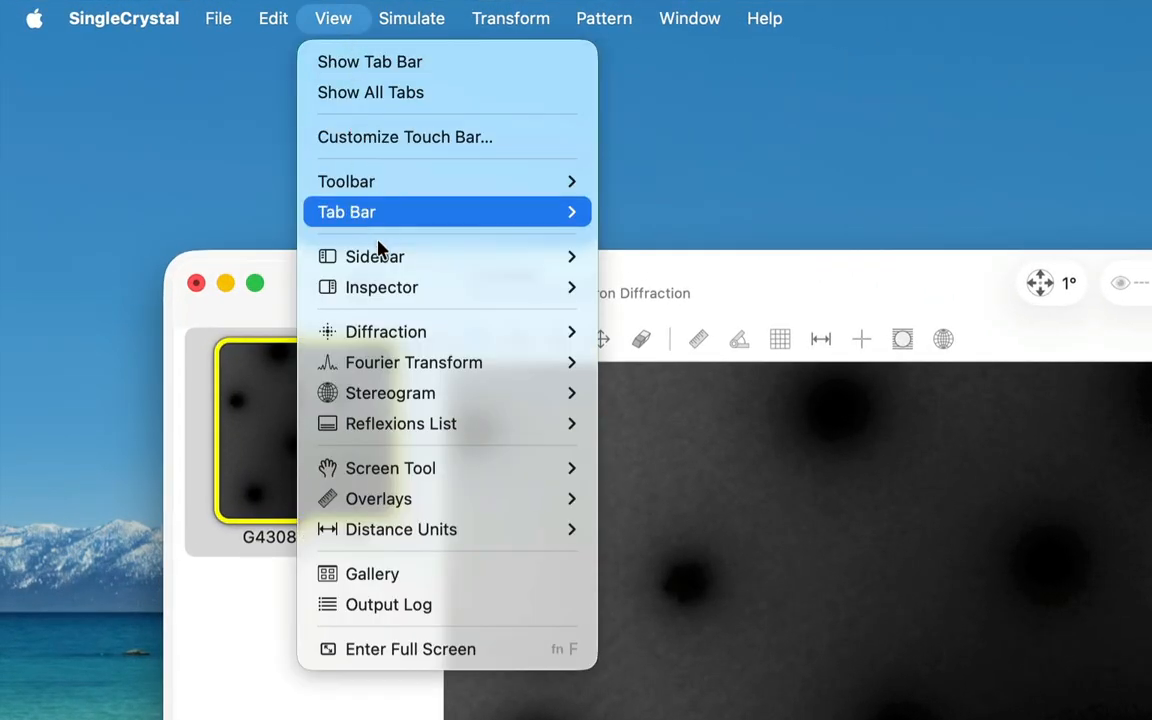
mouse_move(430, 470)
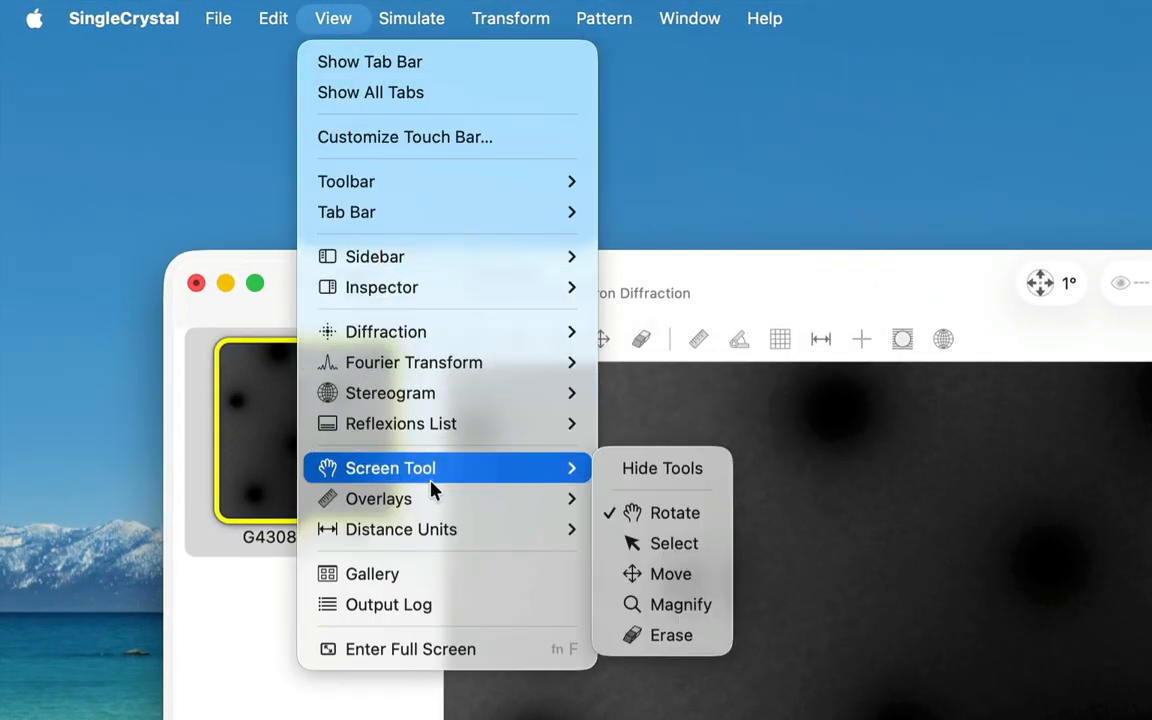
mouse_move(585, 533)
click(625, 527)
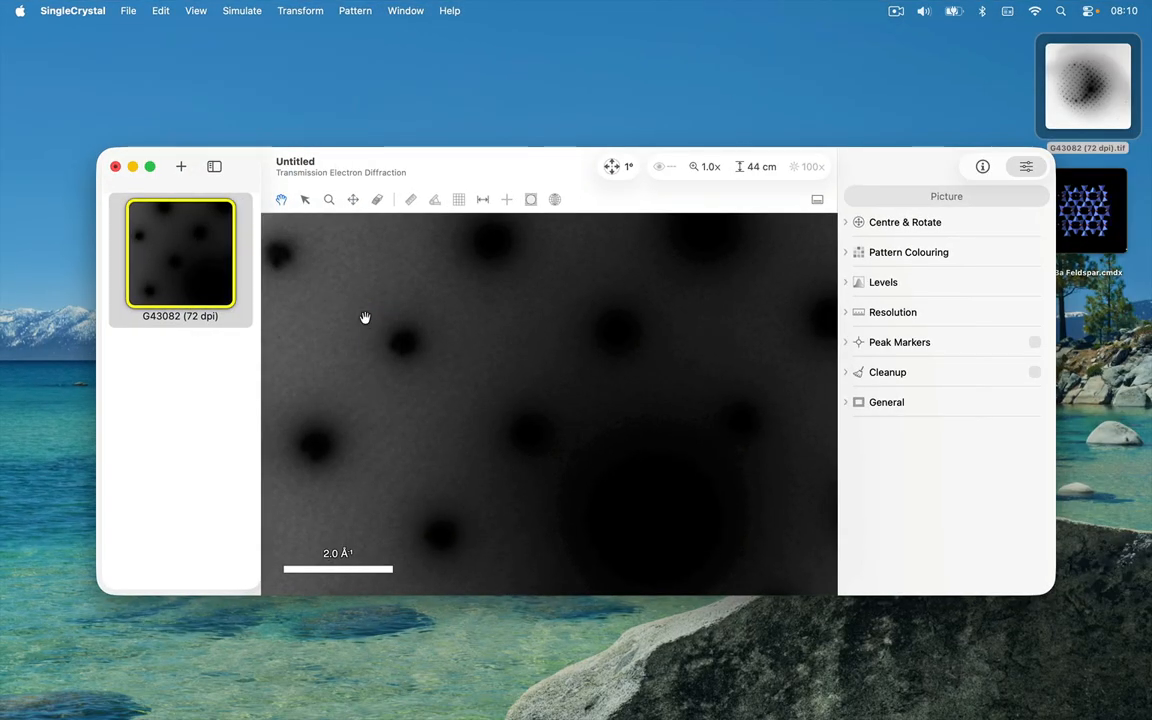
Step: Colour the G43082 picture with the rainbow gradient running from dark blue through green and yellow to red
click(900, 252)
click(890, 282)
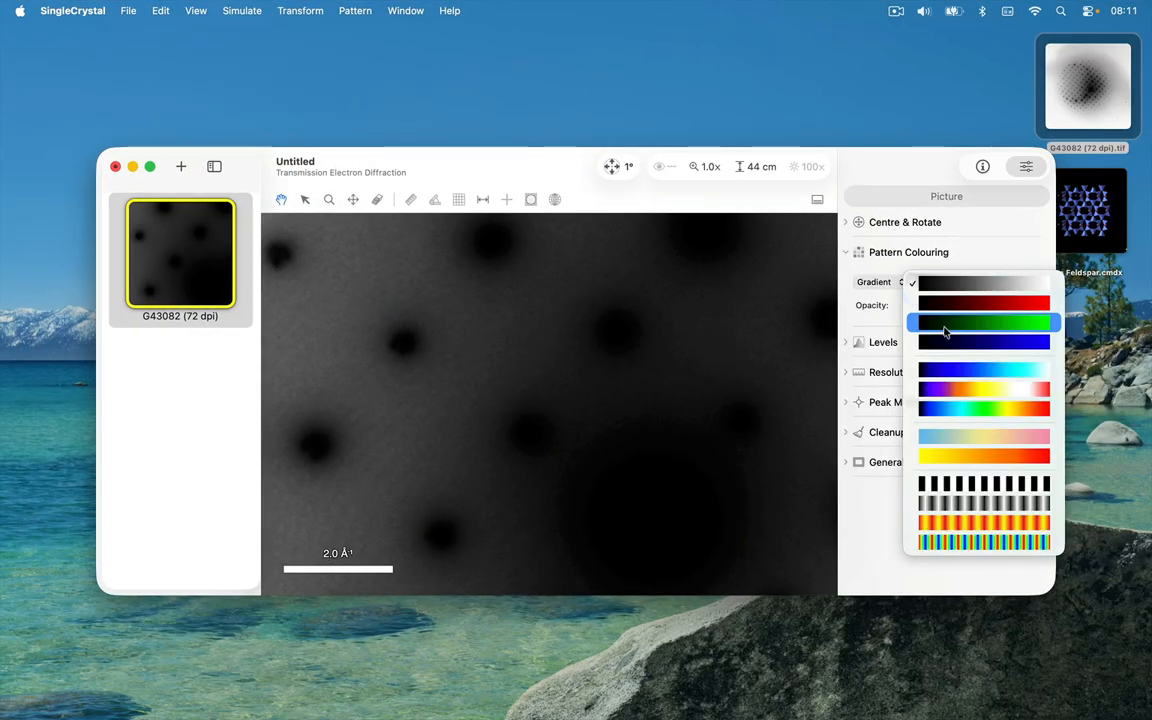
click(955, 408)
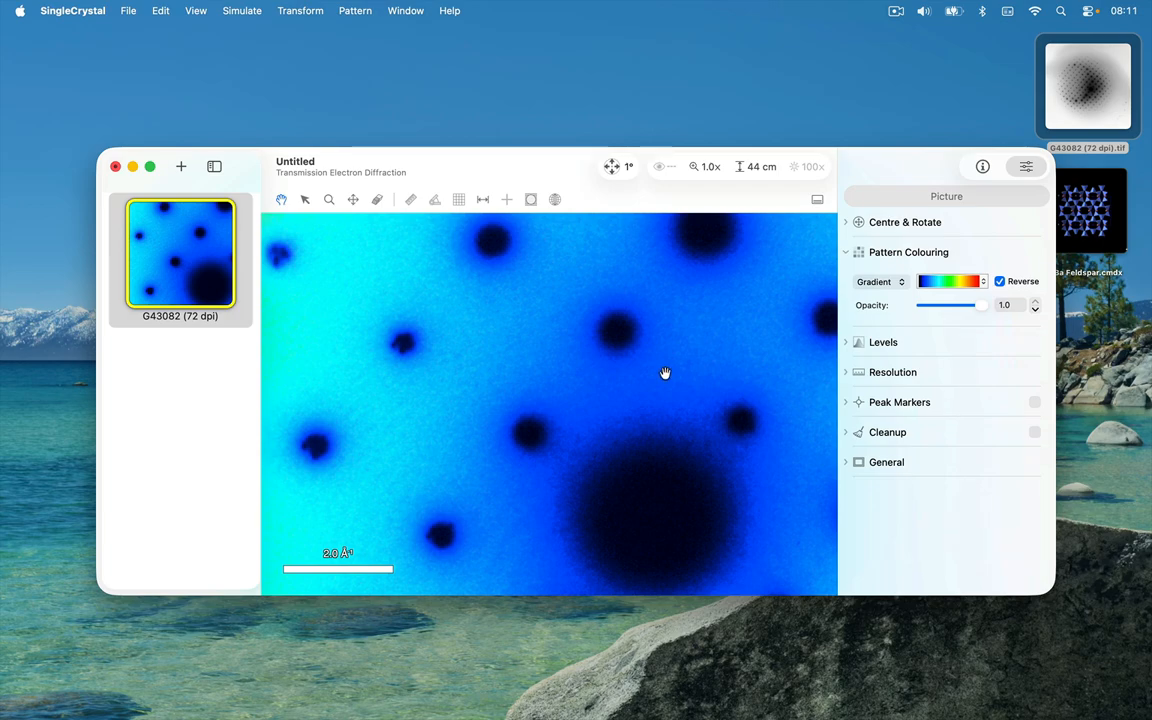
scroll(669, 377, down, 5)
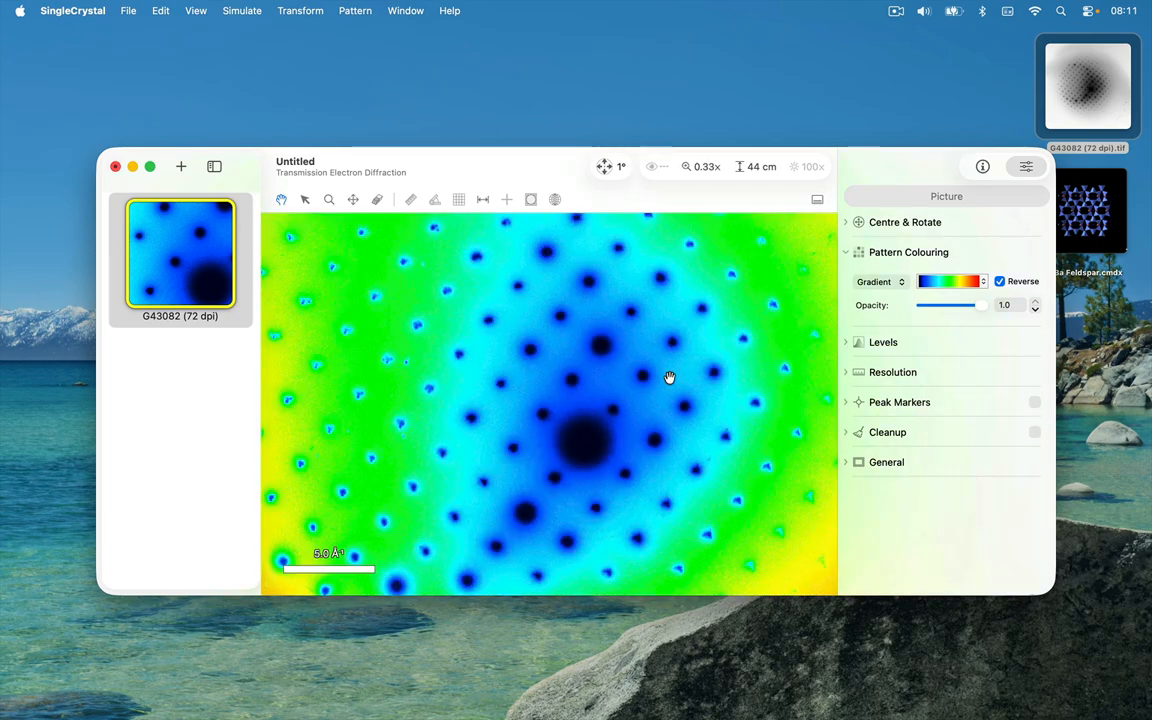
scroll(669, 377, down, 4)
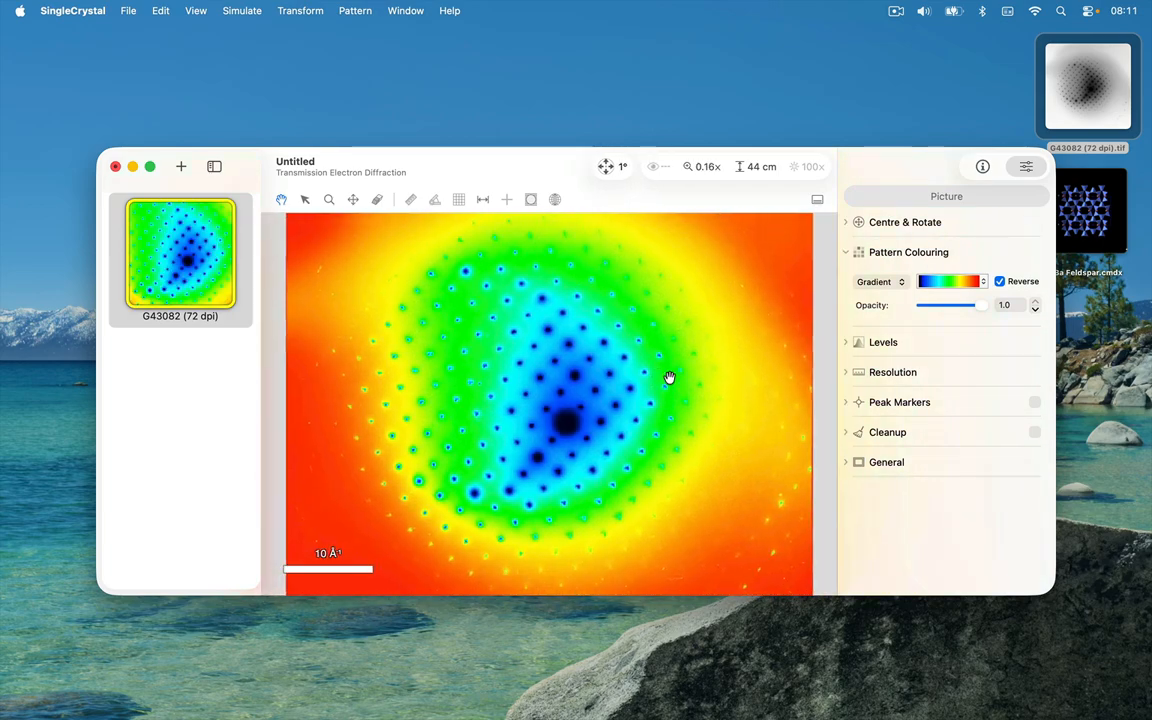
scroll(669, 377, down, 2)
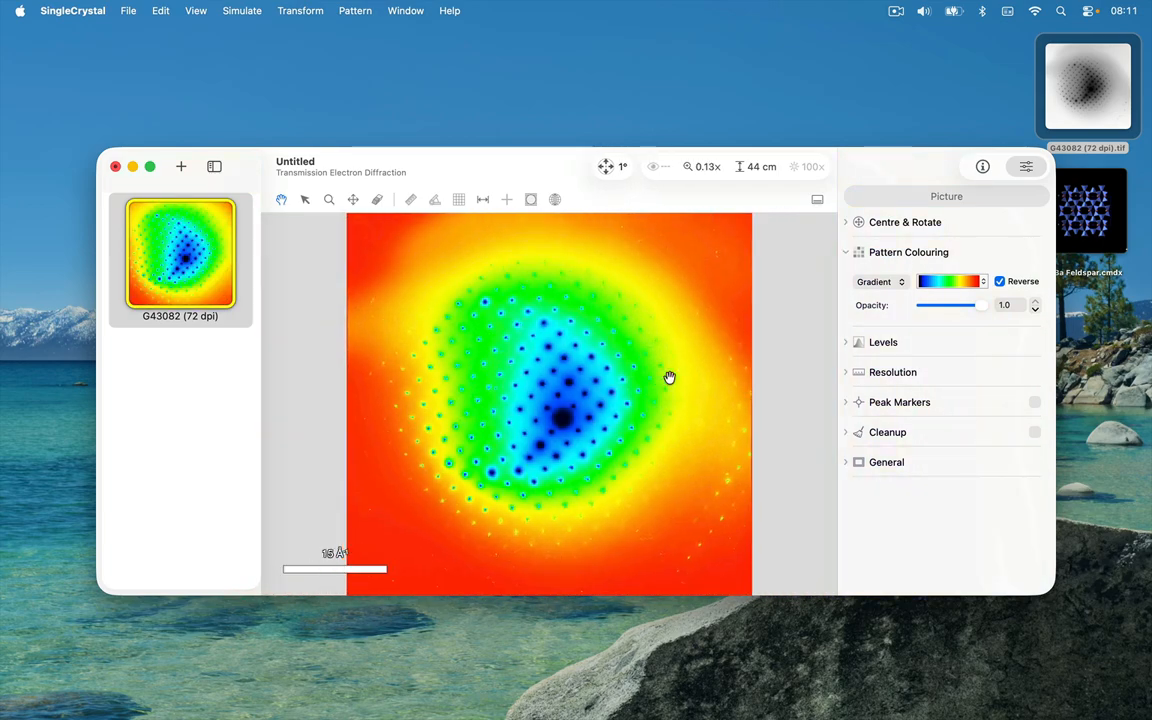
Step: Set the picture's pixel density to 1200 px/inch and scale the pattern to fit the window
click(856, 373)
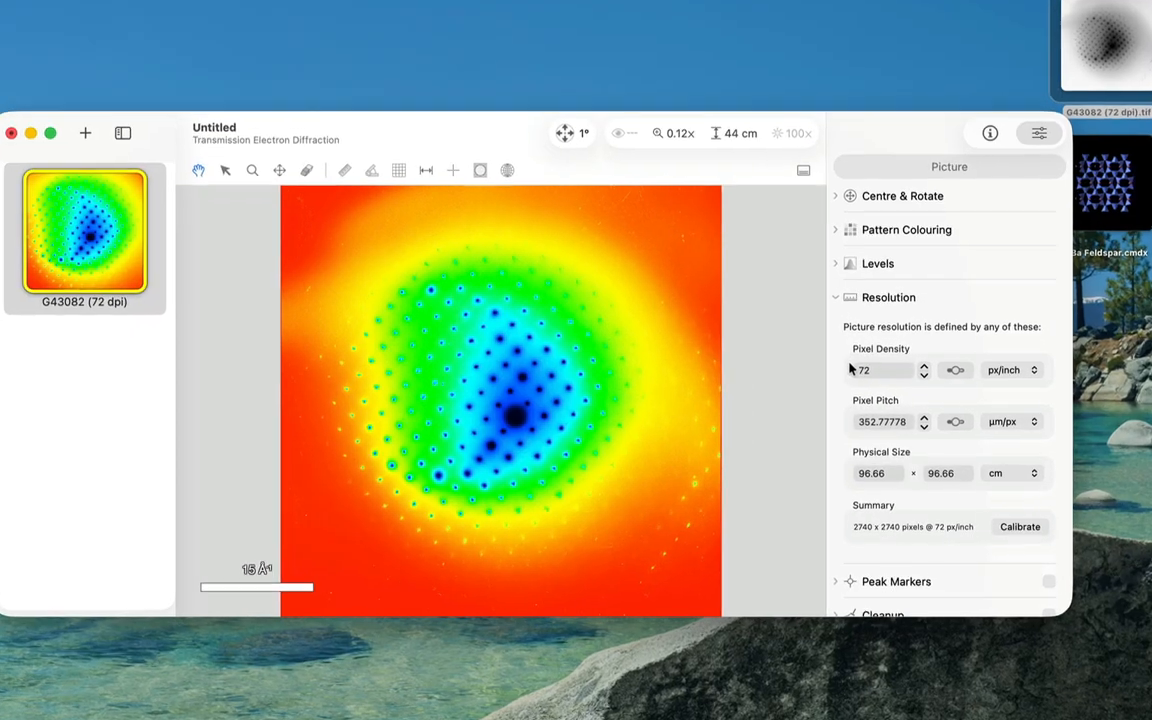
scroll(924, 330, down, 2)
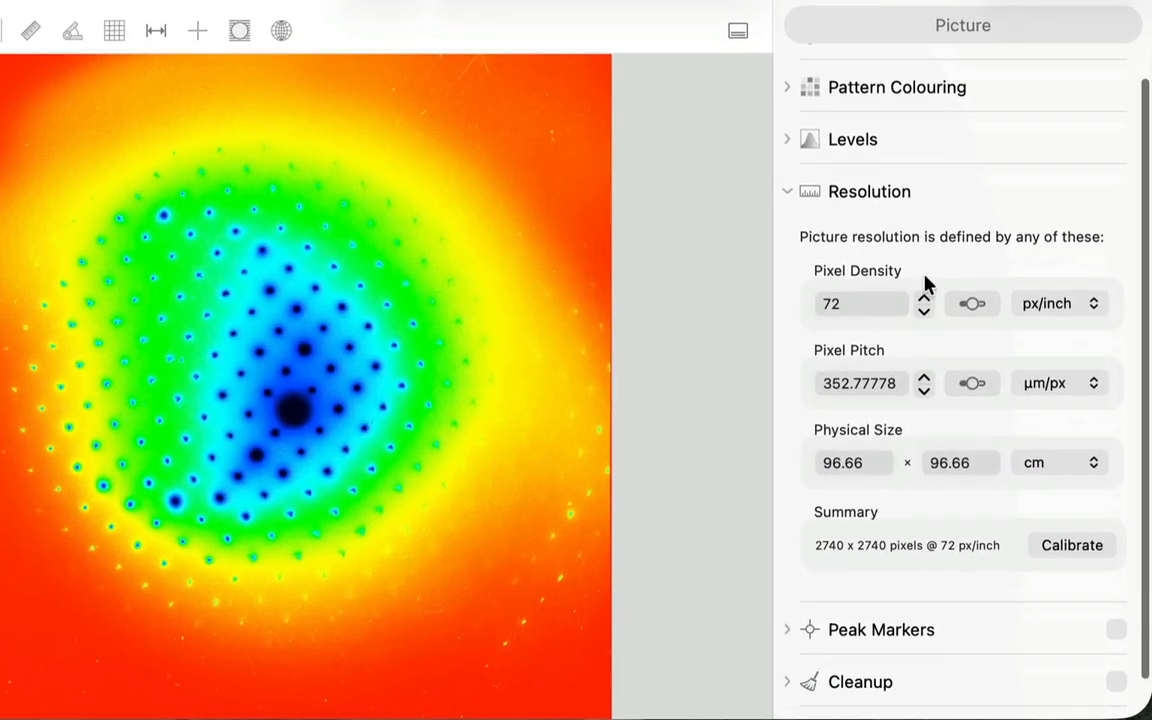
scroll(924, 284, down, 1)
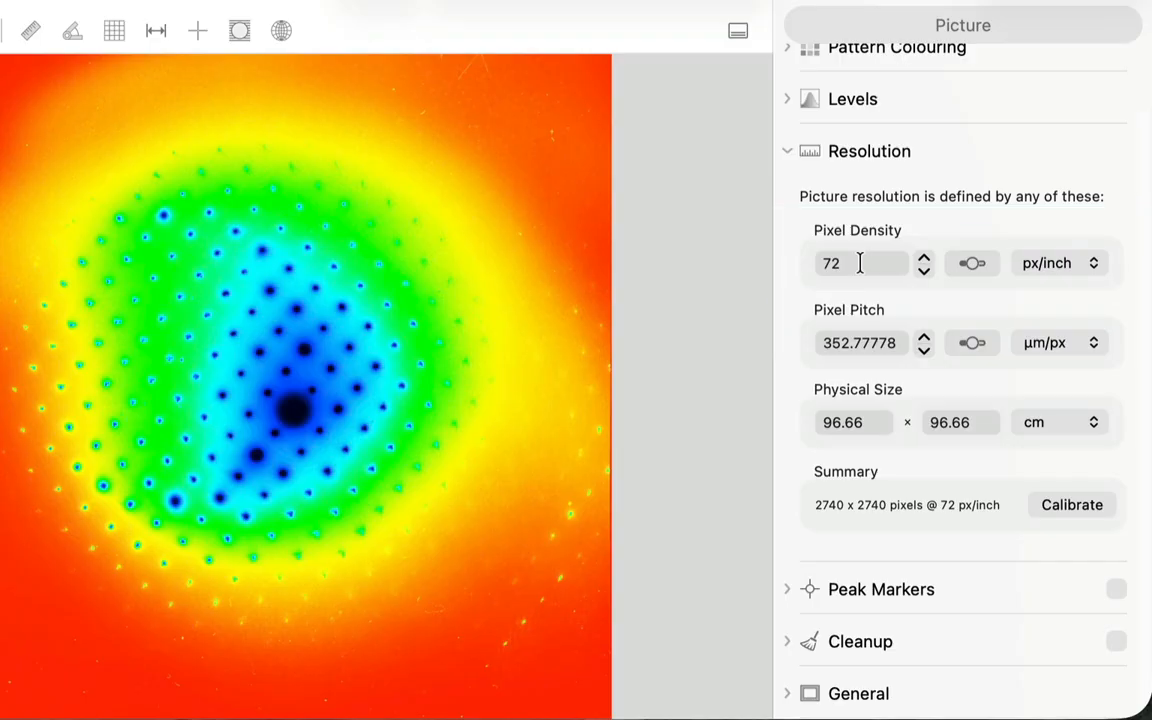
click(860, 342)
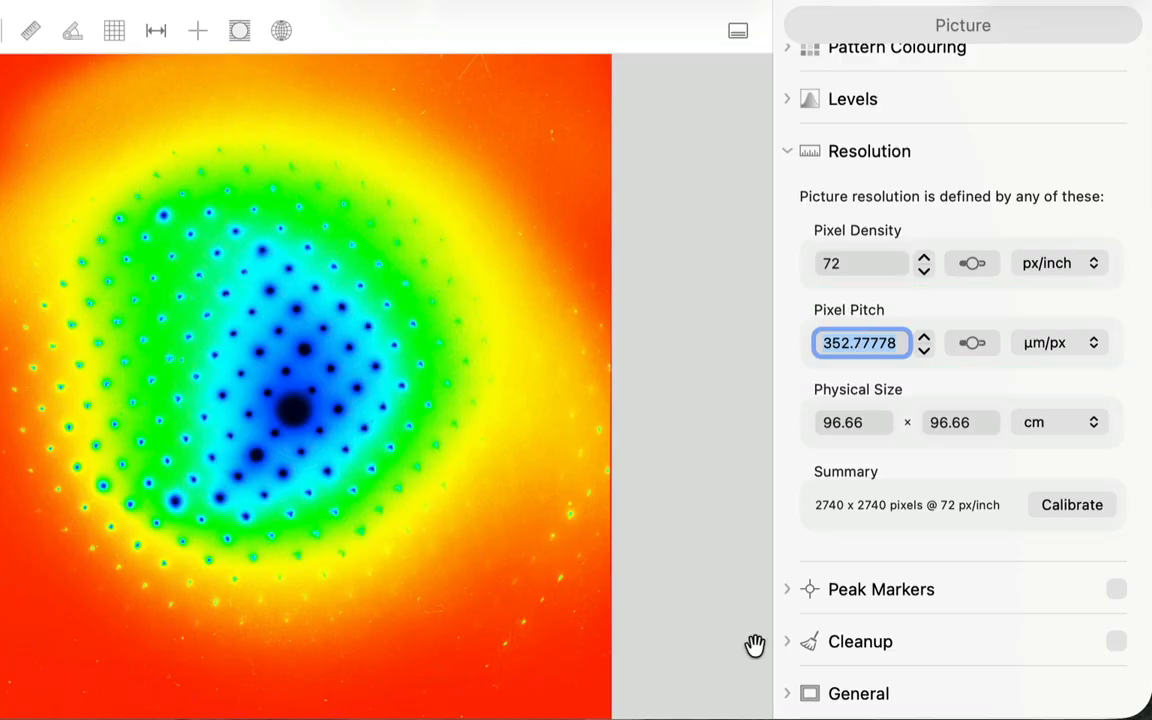
click(507, 661)
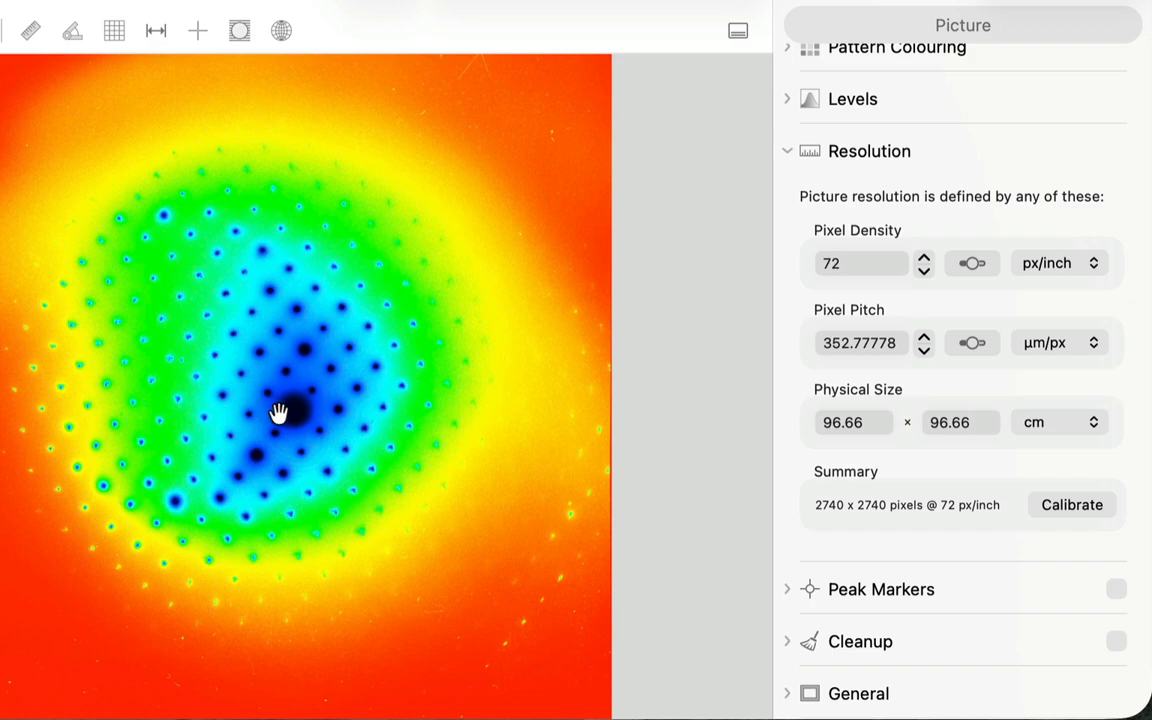
double_click(873, 262)
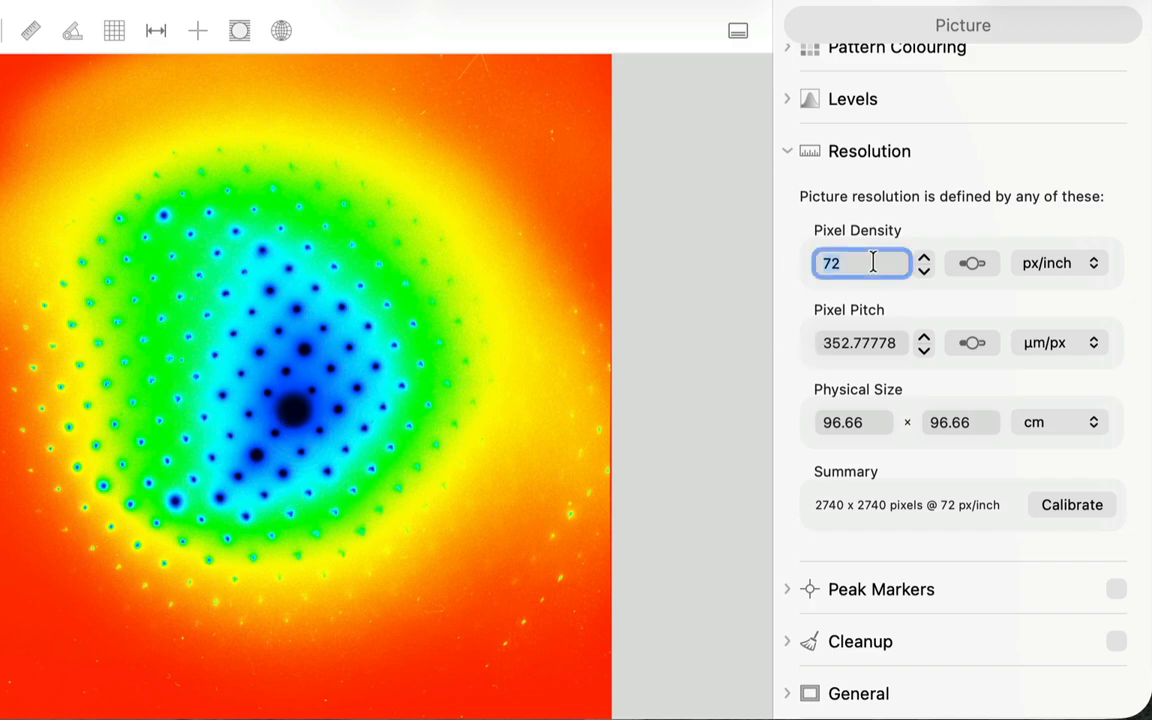
text(1200)
key(Return)
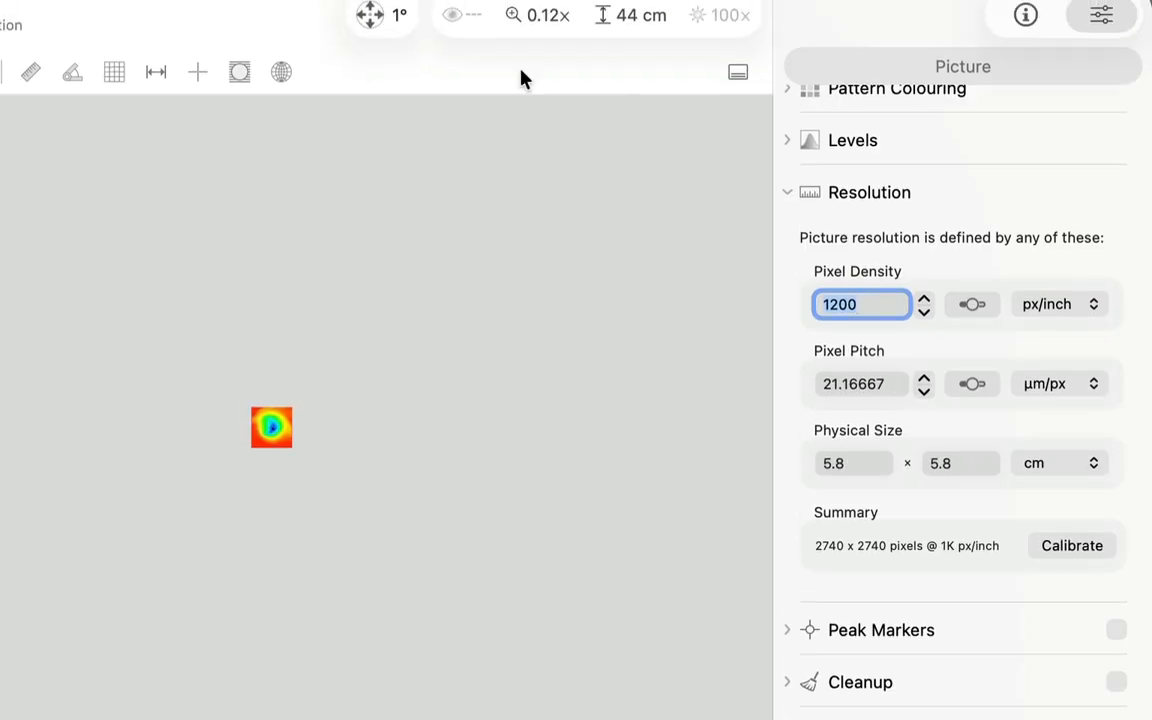
click(548, 35)
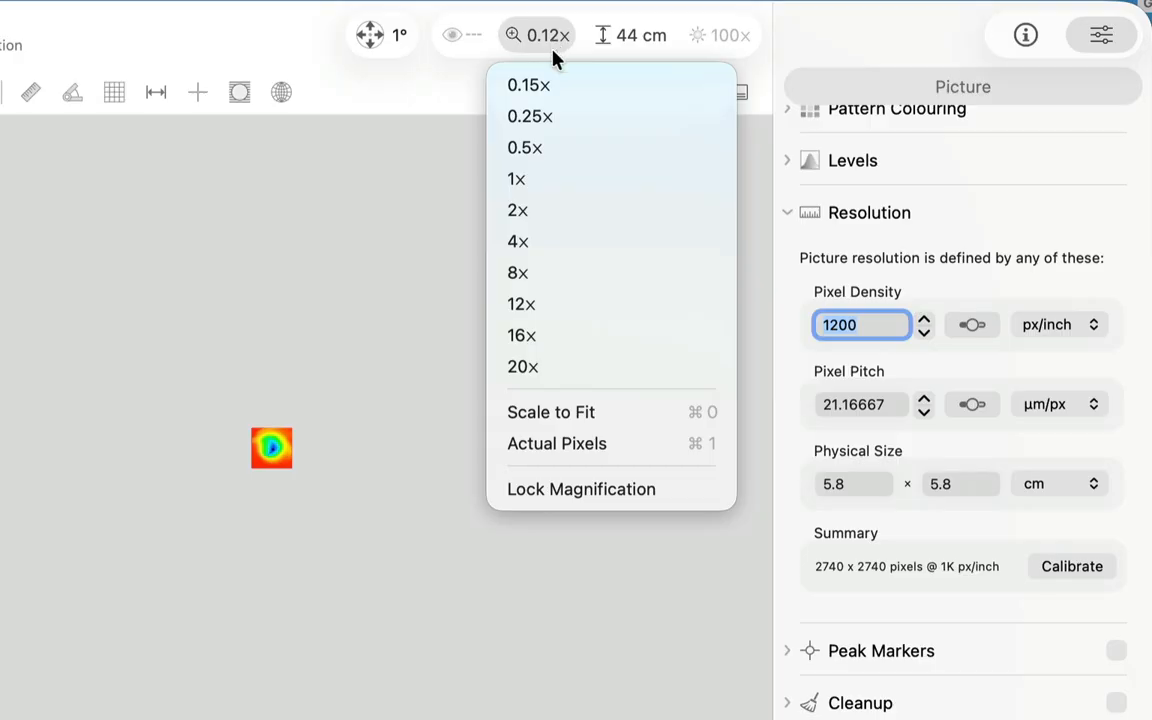
click(559, 410)
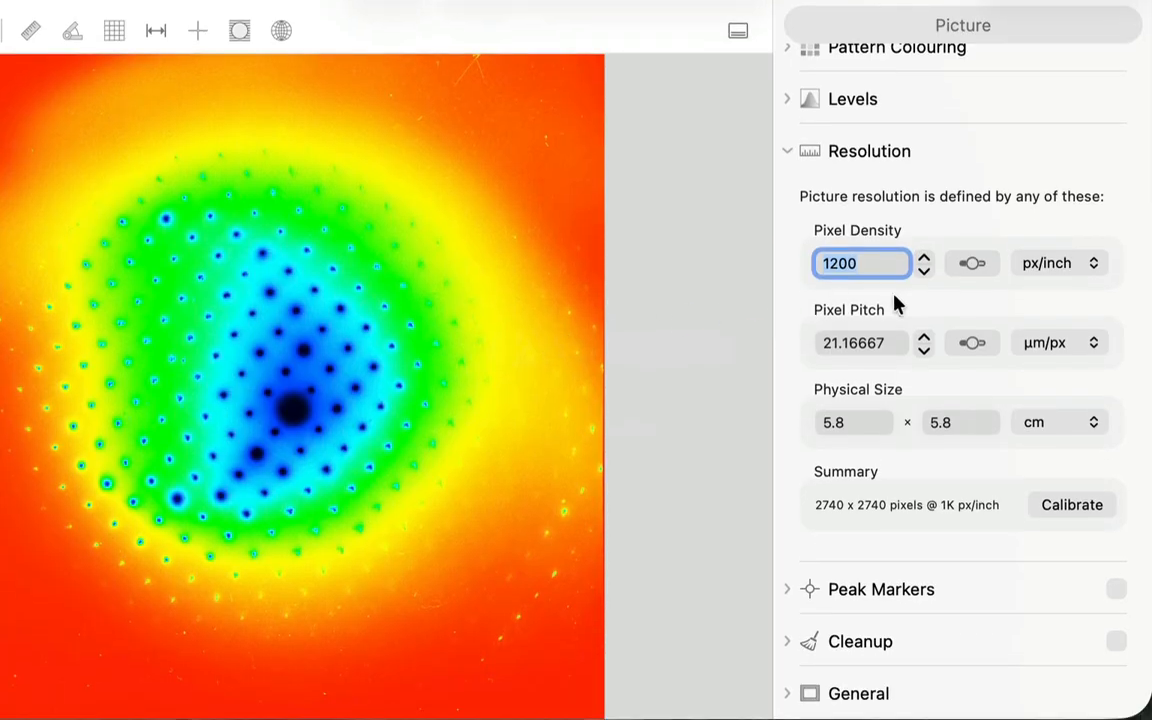
Step: Try a different pixel density for the picture using the slider and restore the value to 1200 px/inch
click(1090, 268)
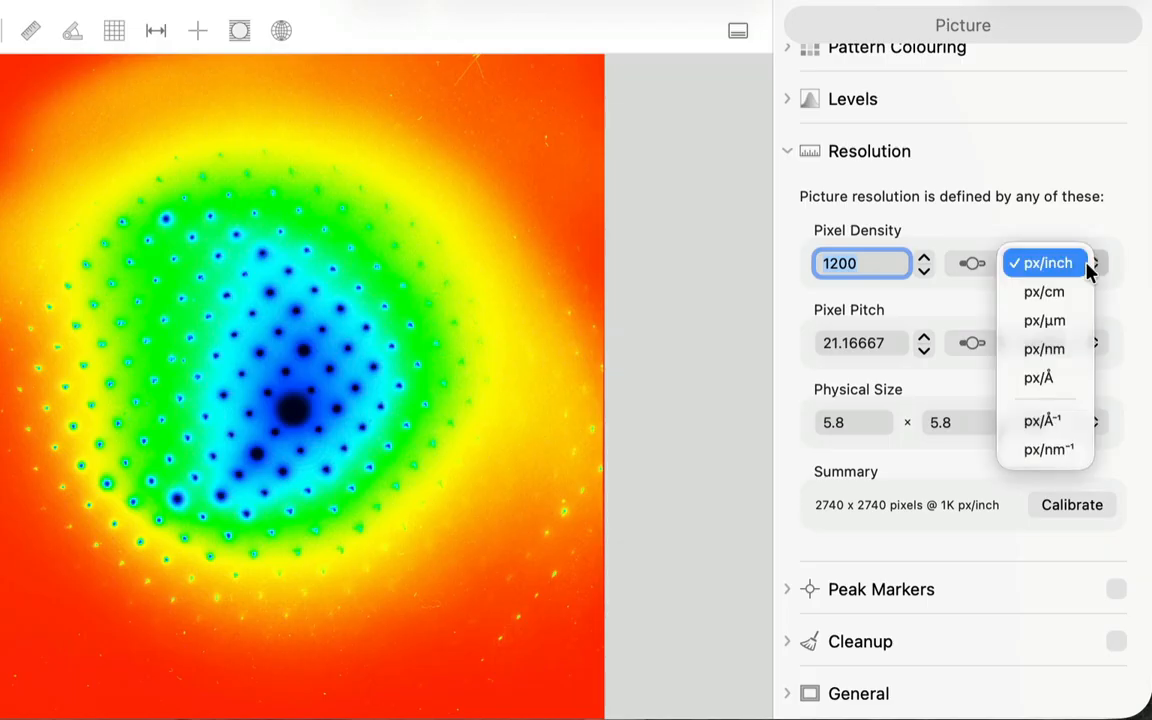
click(1088, 265)
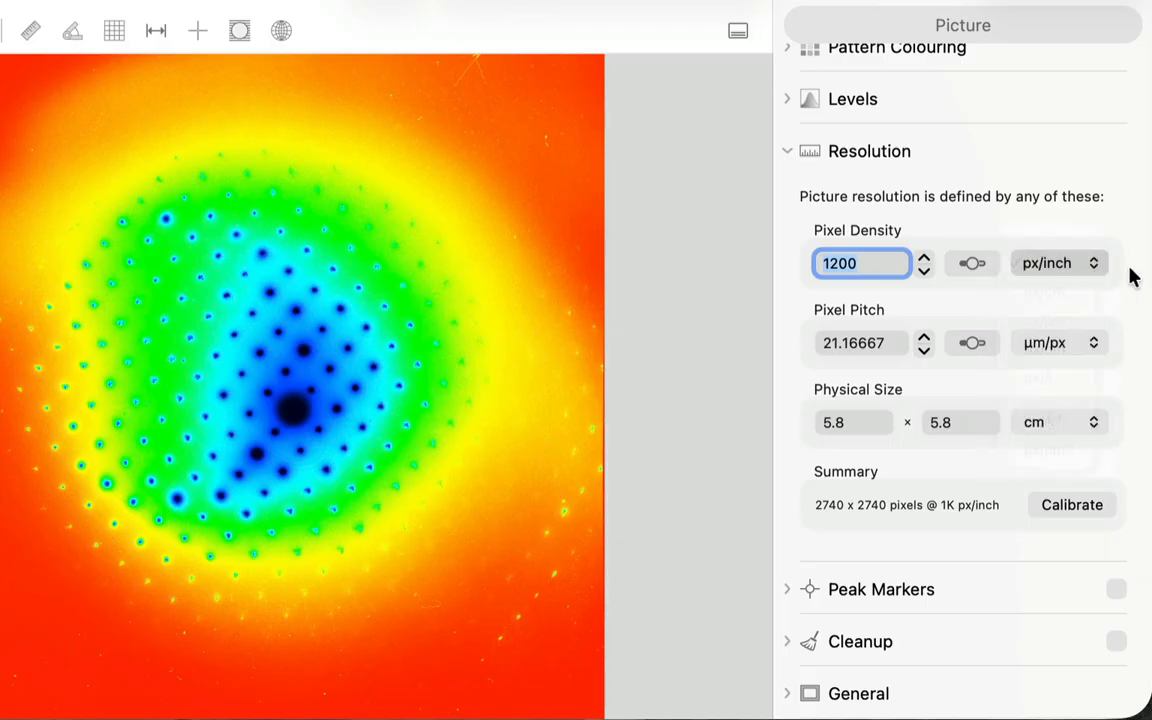
click(970, 265)
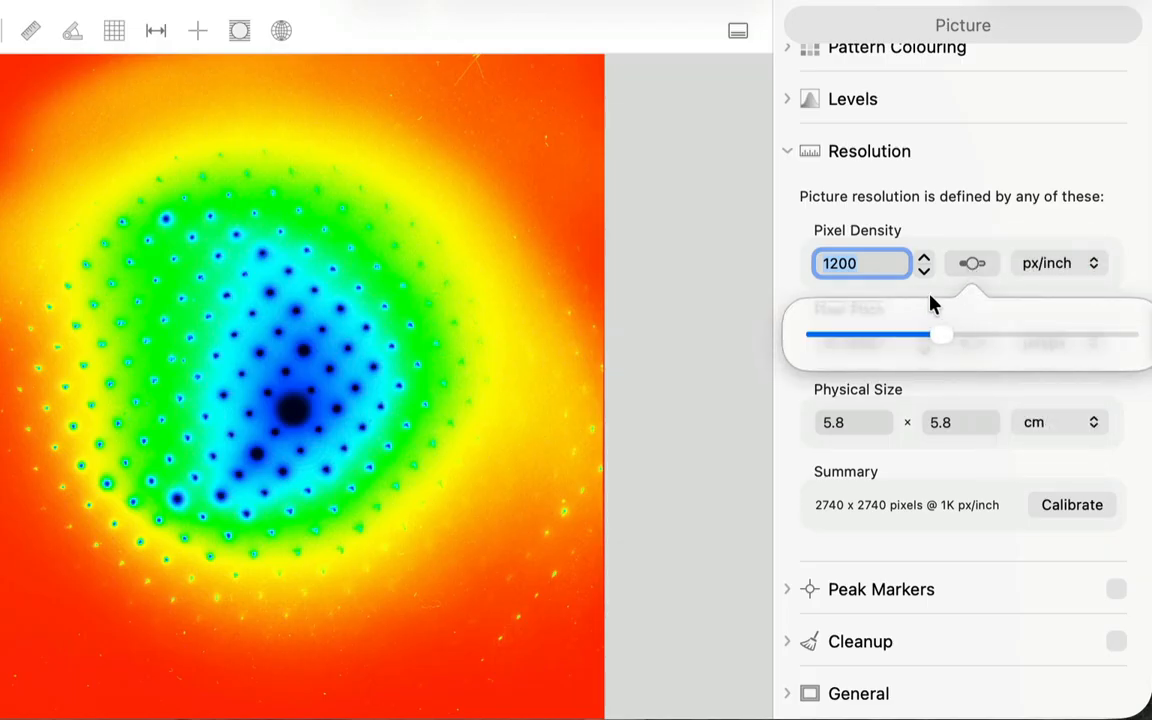
click(891, 337)
drag(891, 337, 964, 338)
text(1200)
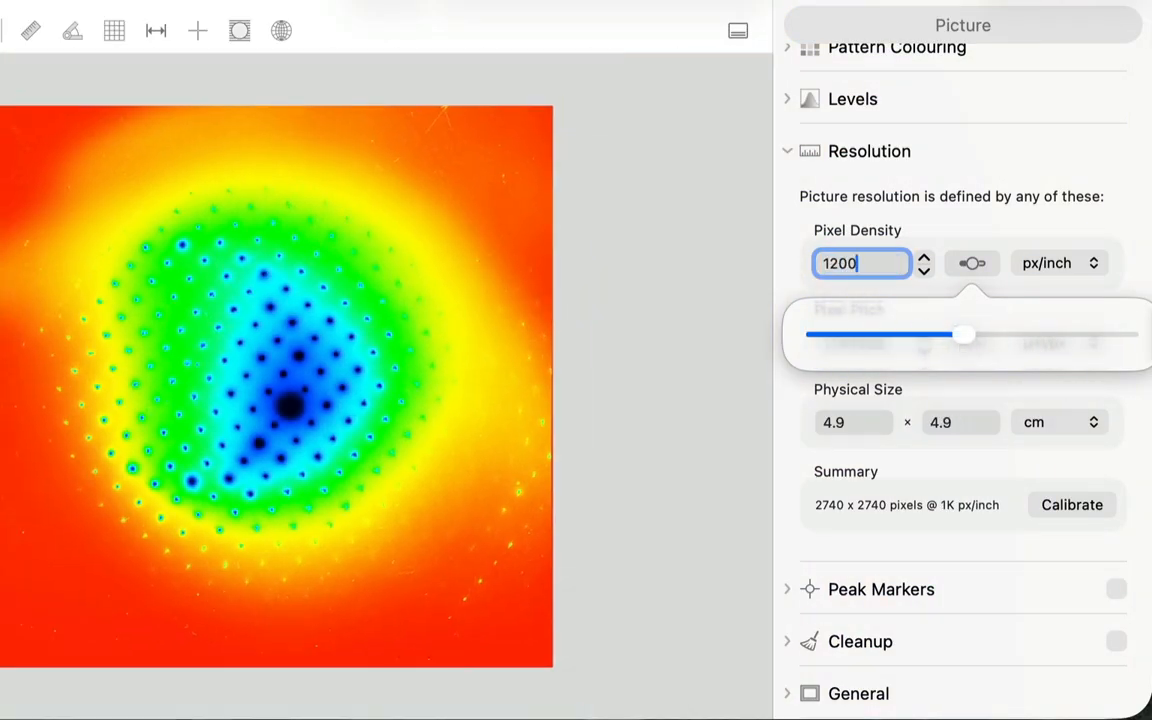
key(Return)
click(590, 389)
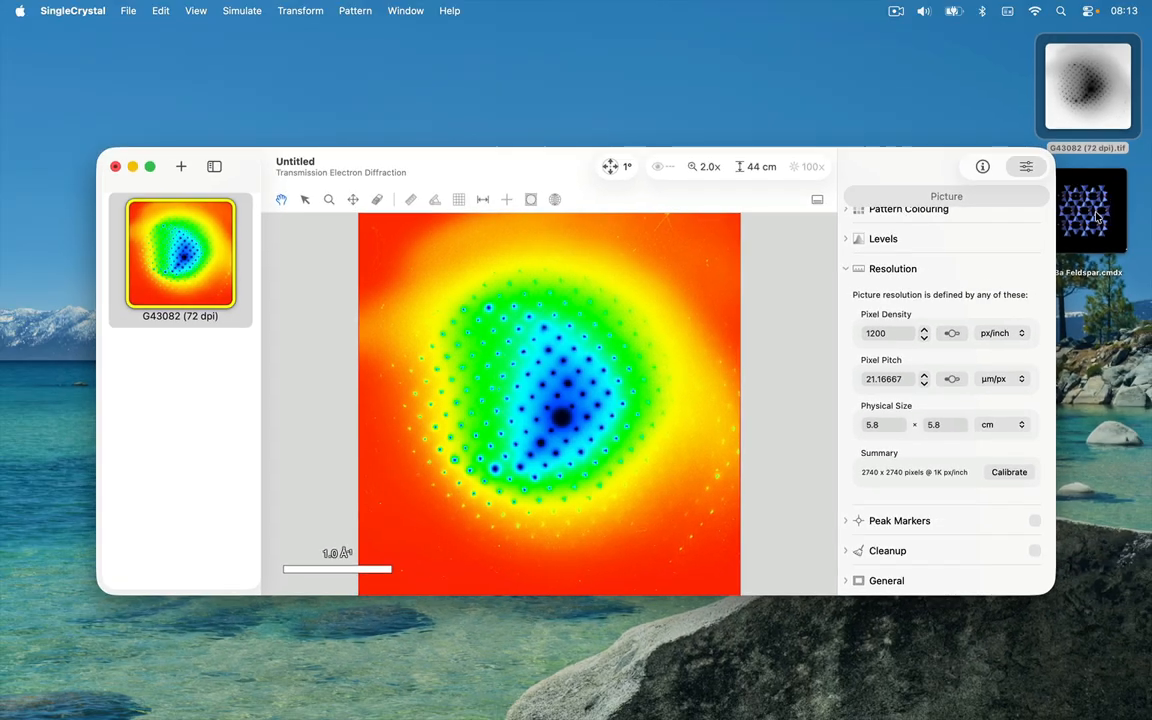
Step: Add the Feldspar .cmdx crystal file from the desktop as a simulated diffraction pattern and turn off its labels
drag(1090, 210, 650, 317)
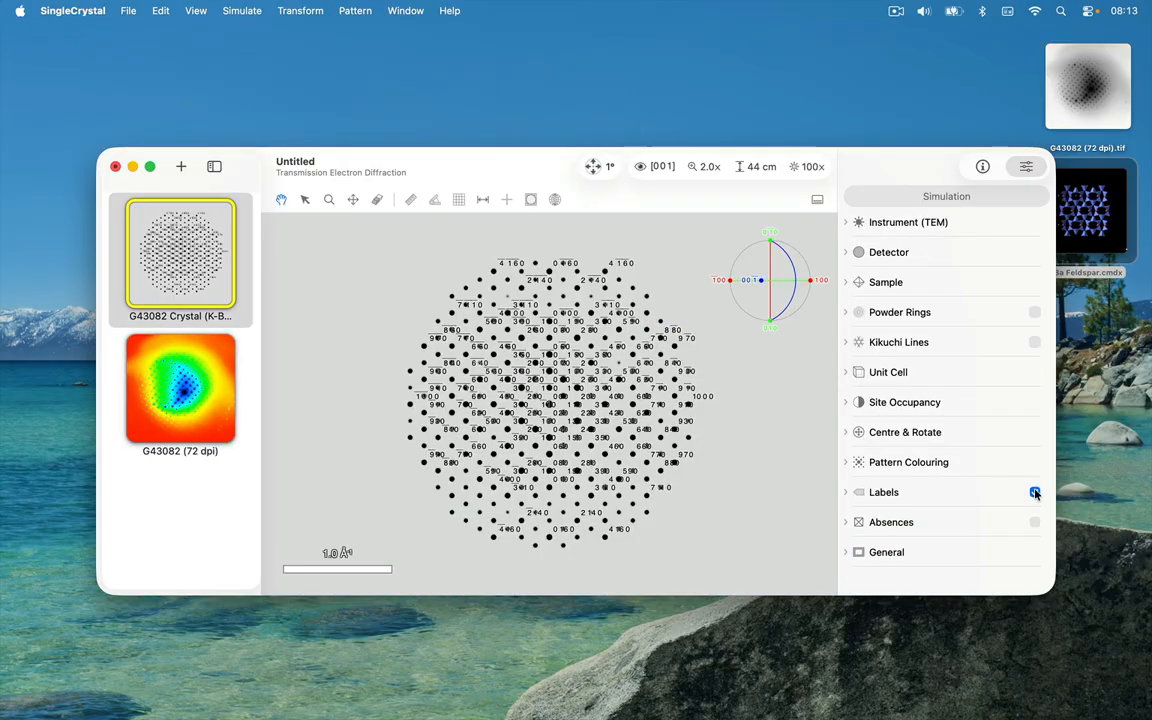
click(1035, 492)
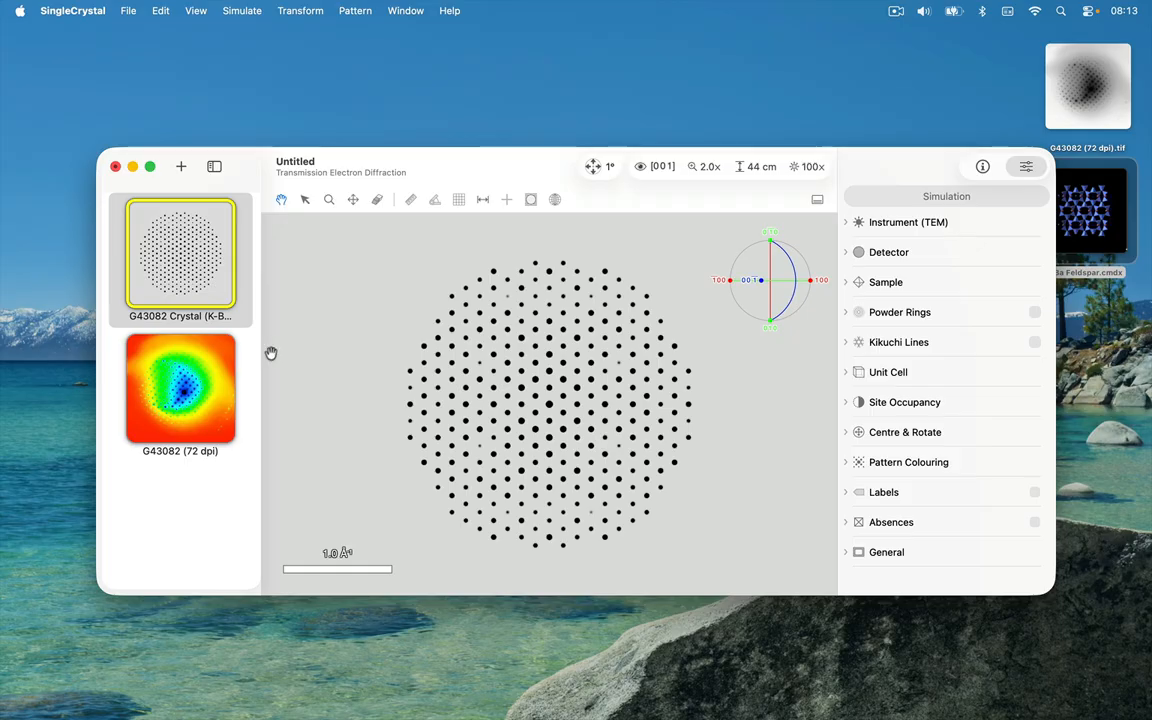
Step: Overlay the simulated crystal pattern on the G43082 (72 dpi) picture to compare their spots around the central beam
click(219, 374)
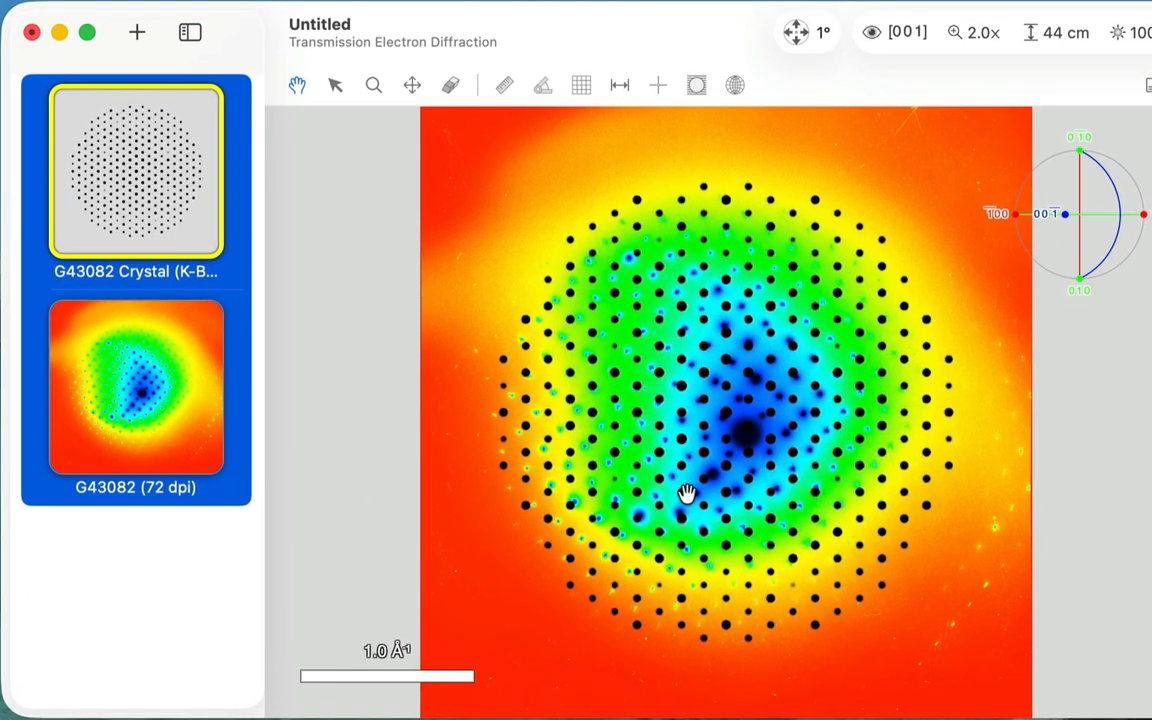
scroll(689, 483, up, 3)
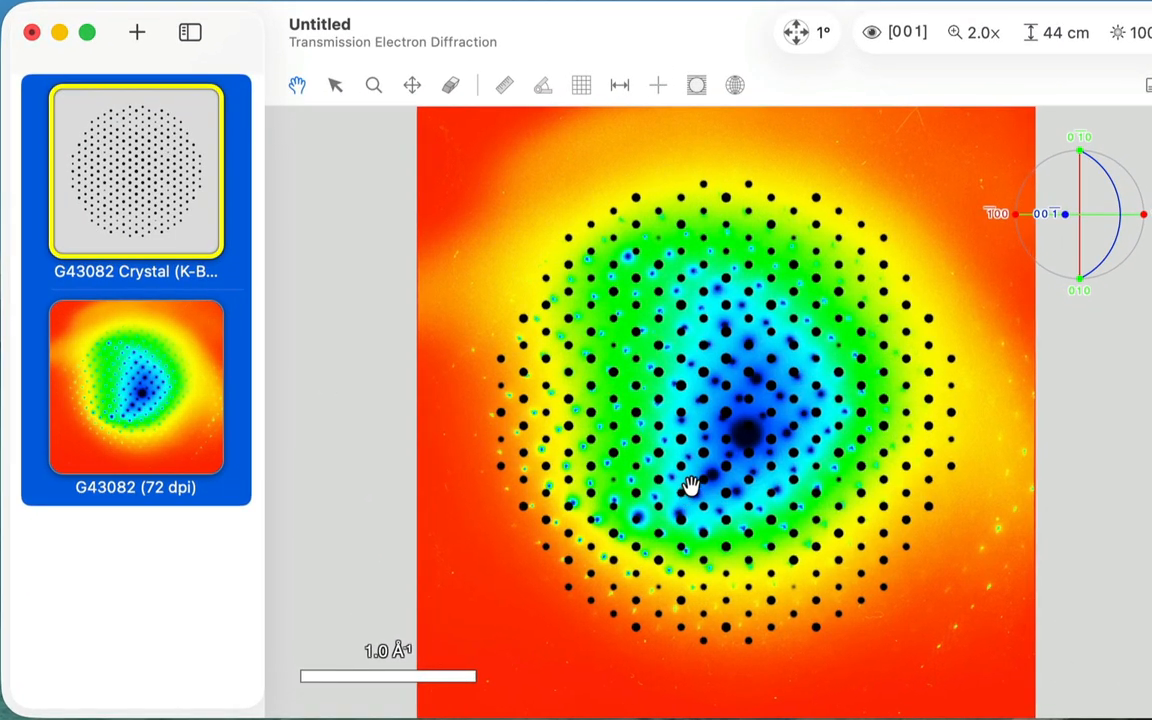
scroll(715, 440, up, 5)
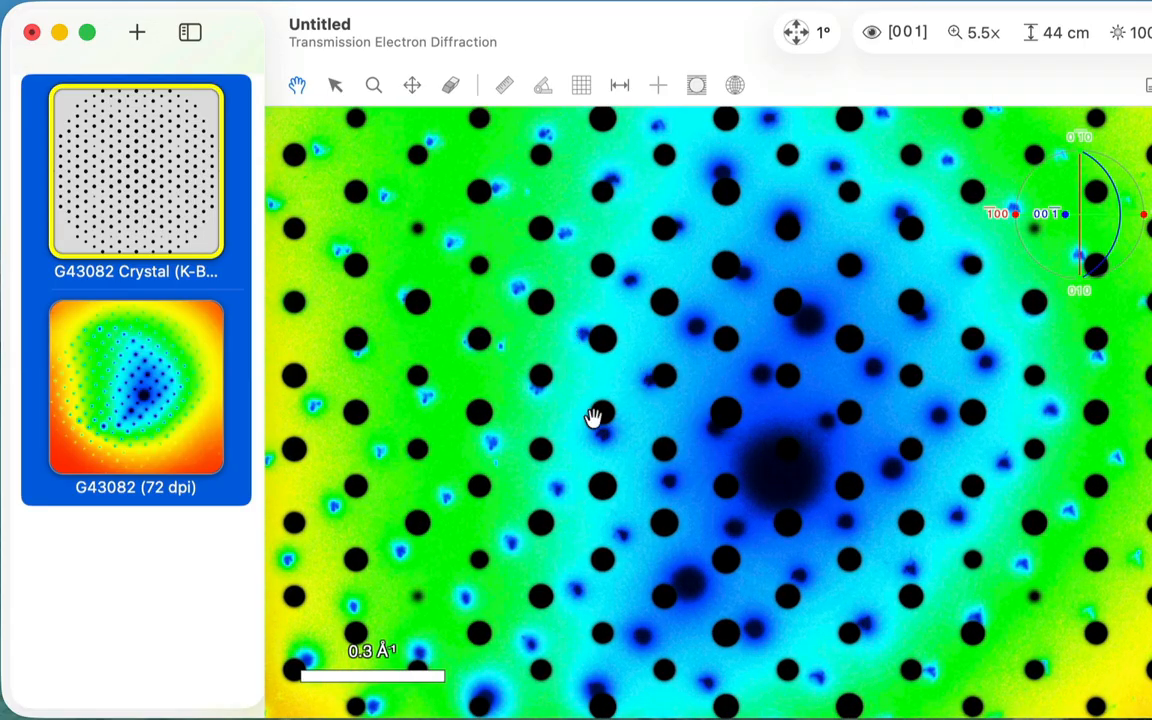
click(168, 238)
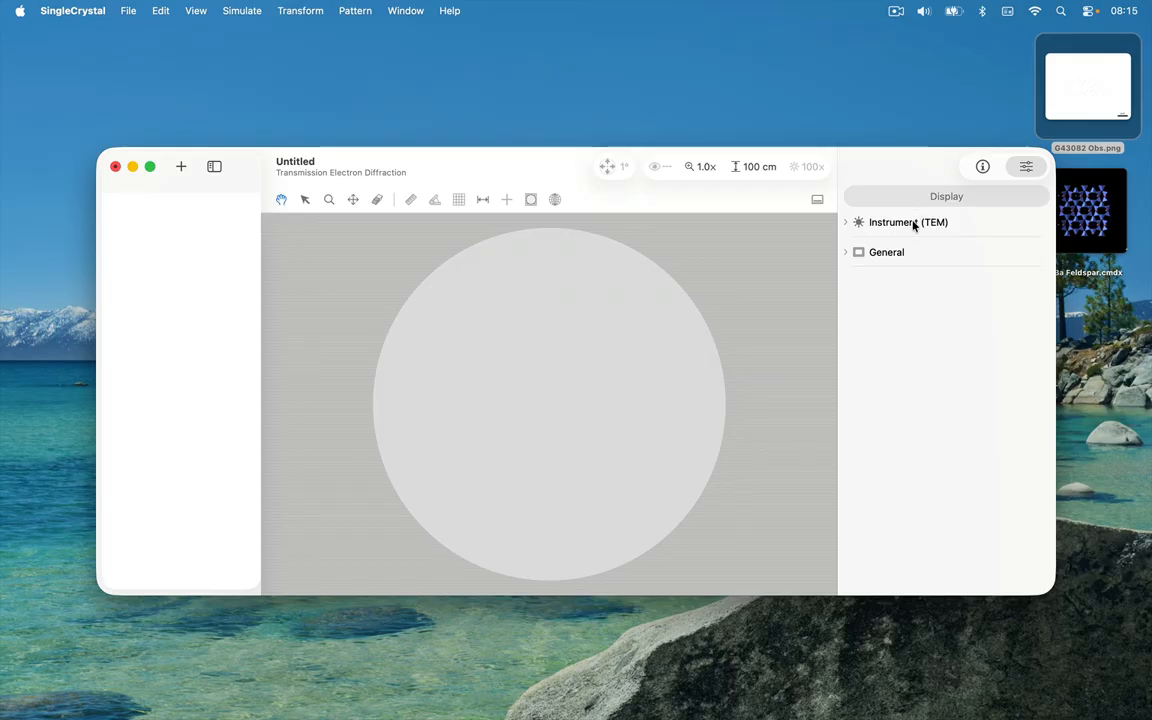
Step: For the TEM diffraction simulation, set the instrument's camera length to 44.4 cm and hide the reflexions limit circle
click(244, 11)
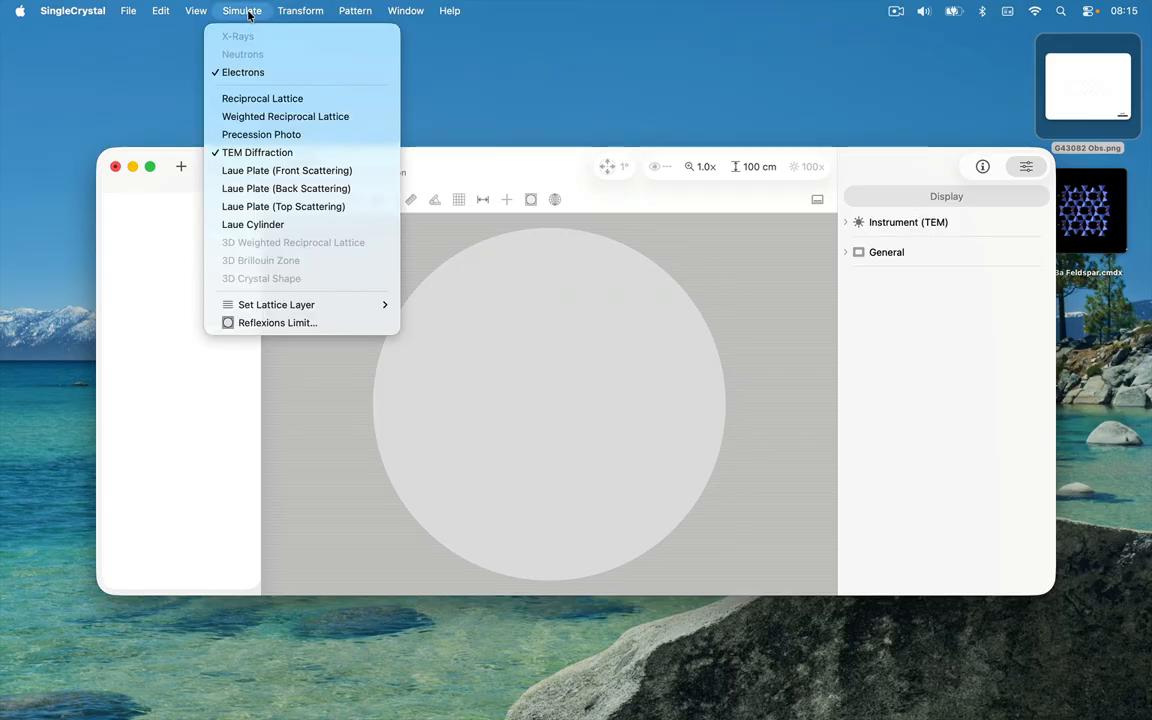
click(257, 152)
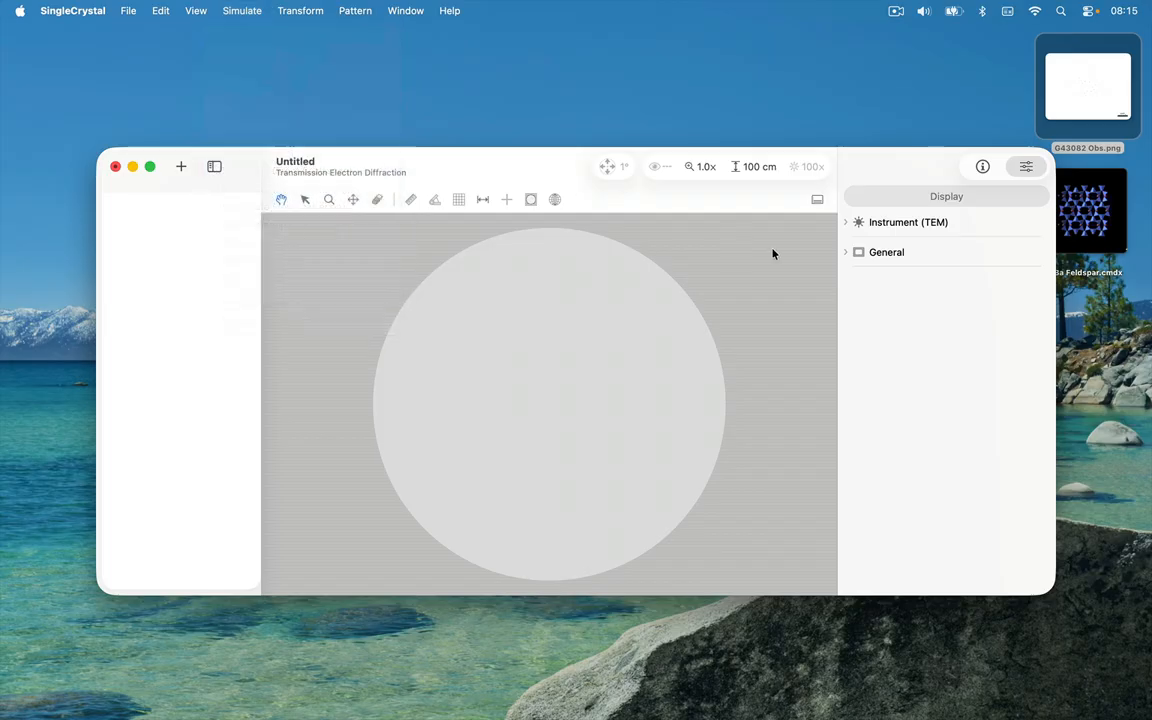
click(946, 224)
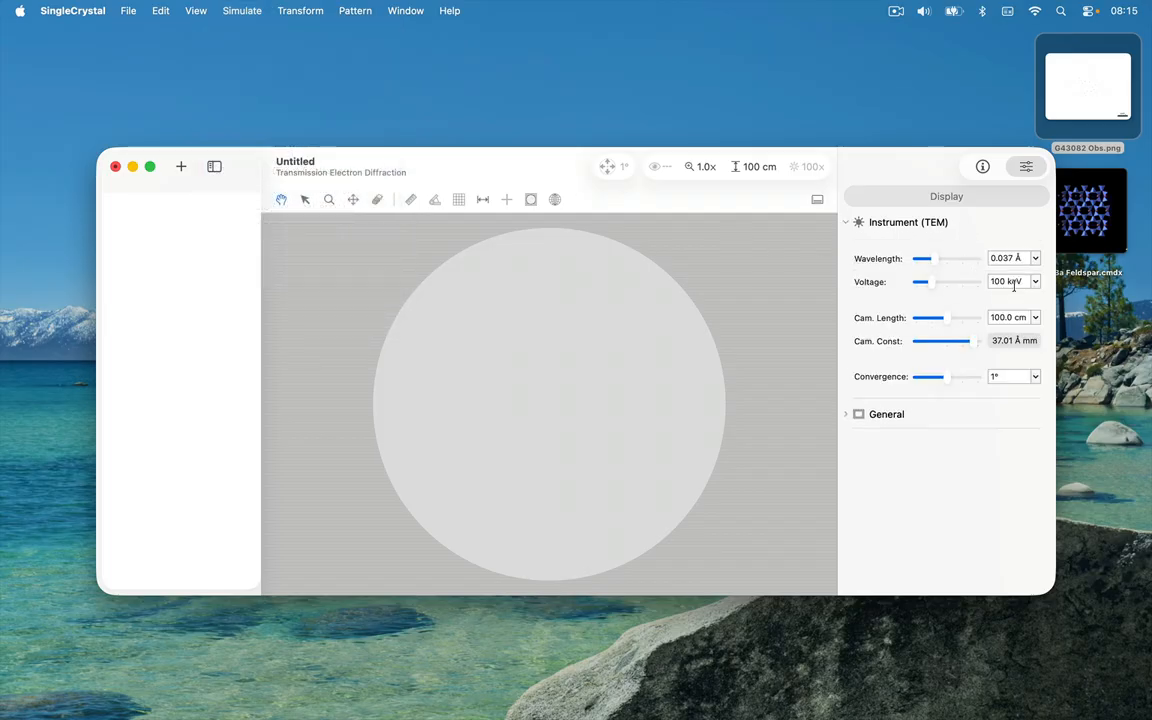
click(1019, 316)
text(44.4)
key(Return)
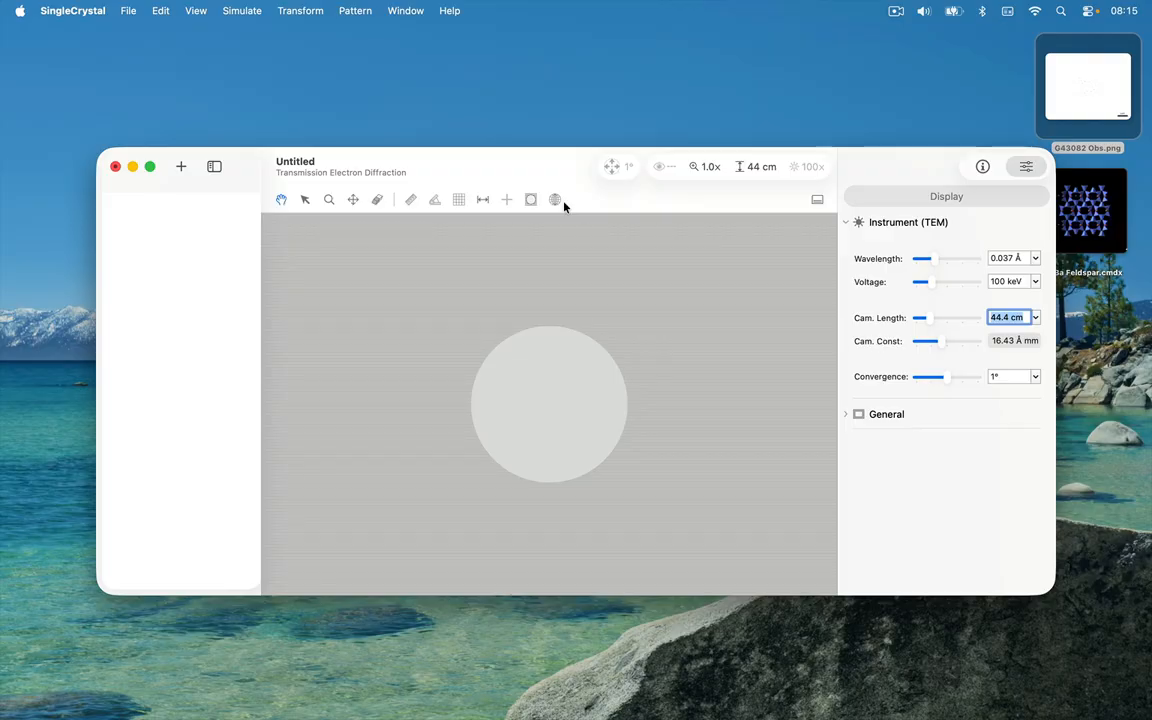
click(531, 200)
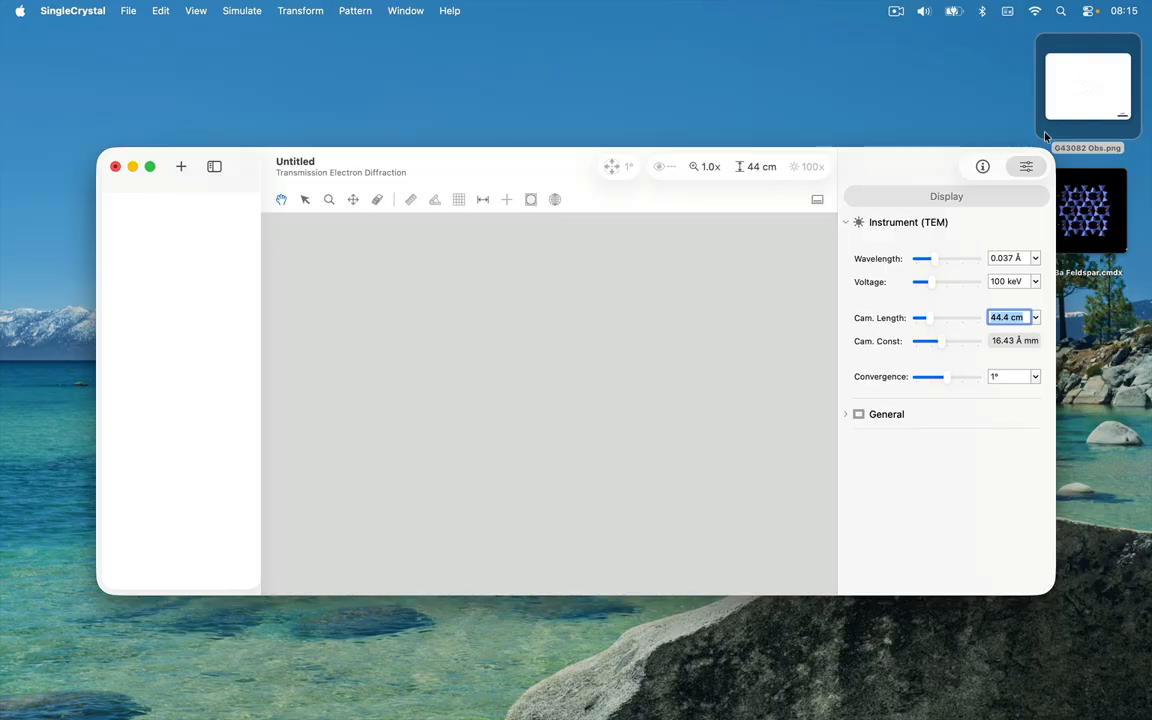
Step: Import the G43082 Obs.png picture from the desktop into the document and scale it to fit the window
drag(1095, 100, 447, 345)
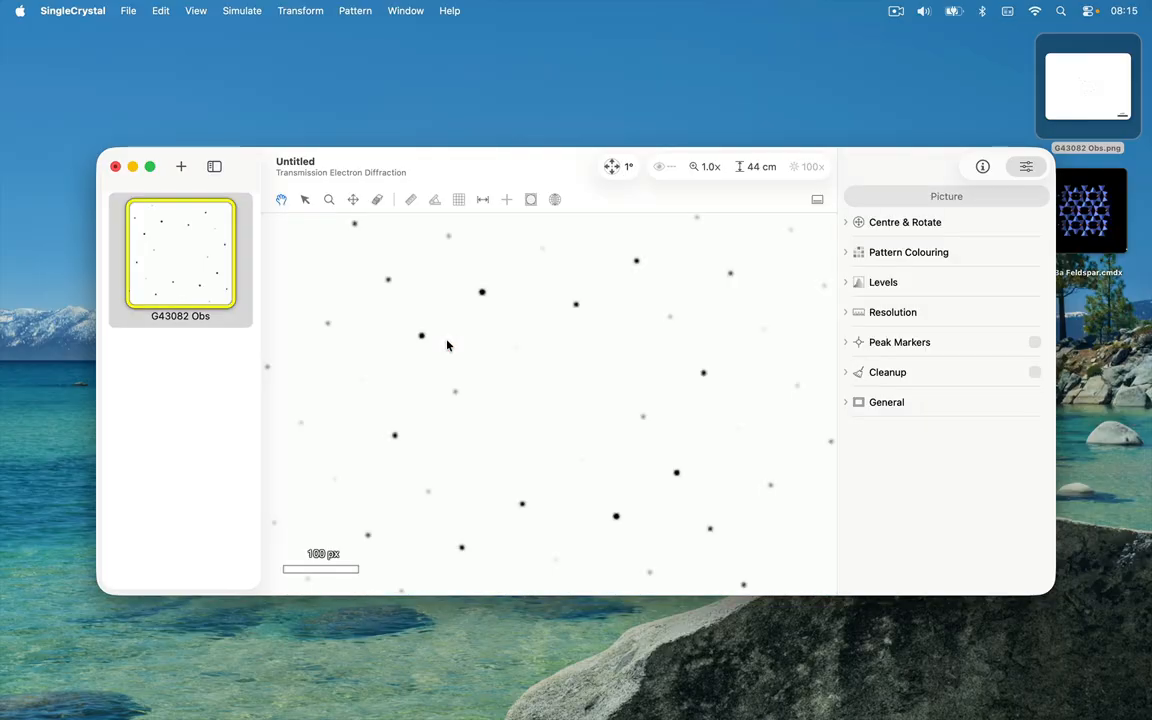
click(706, 170)
click(727, 386)
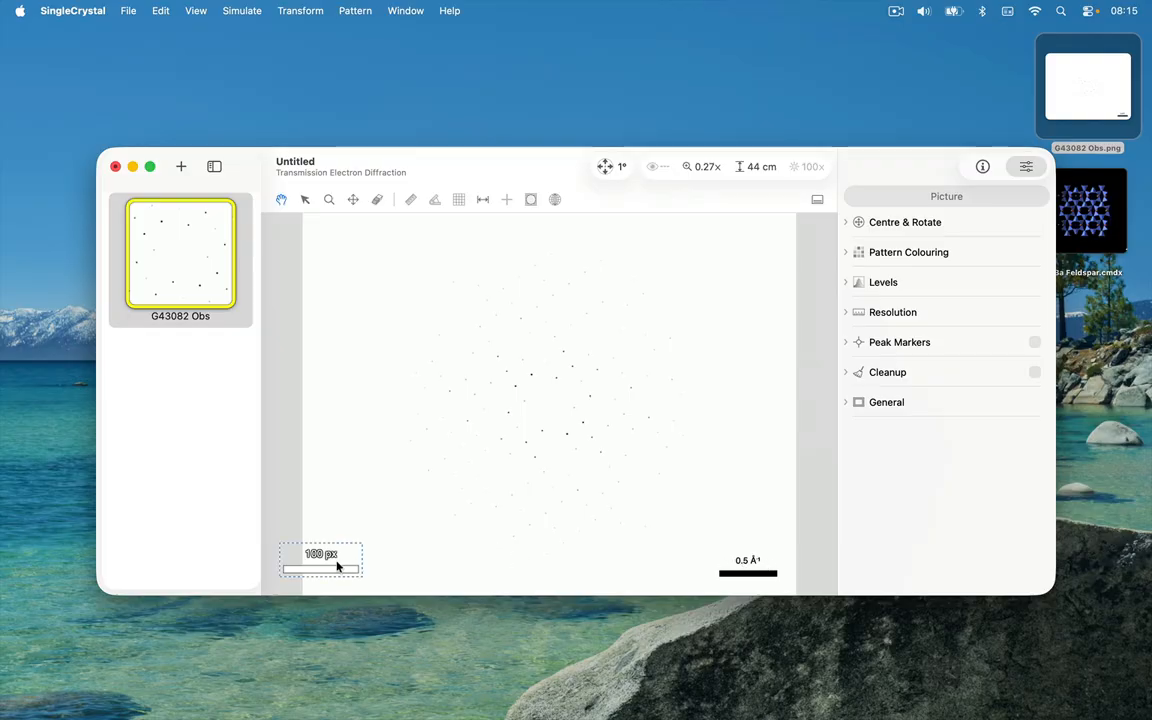
Step: Change the distance units of the scale bar from pixels to Å⁻¹
click(288, 552)
click(205, 9)
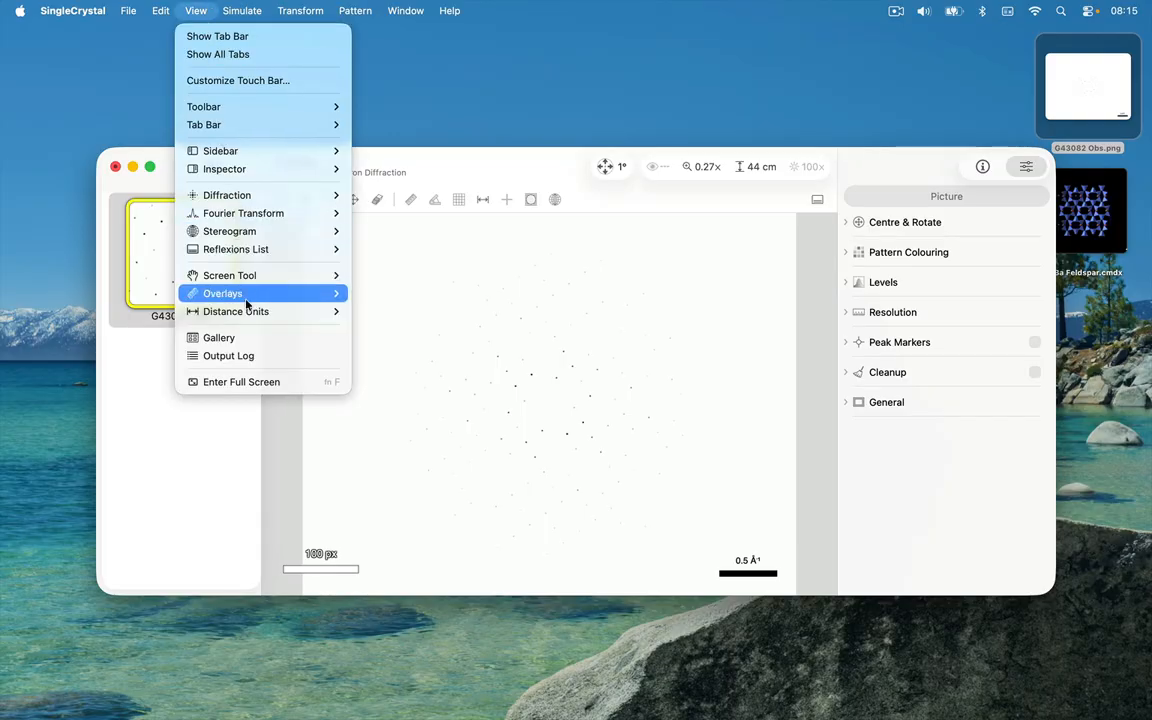
mouse_move(247, 314)
click(364, 312)
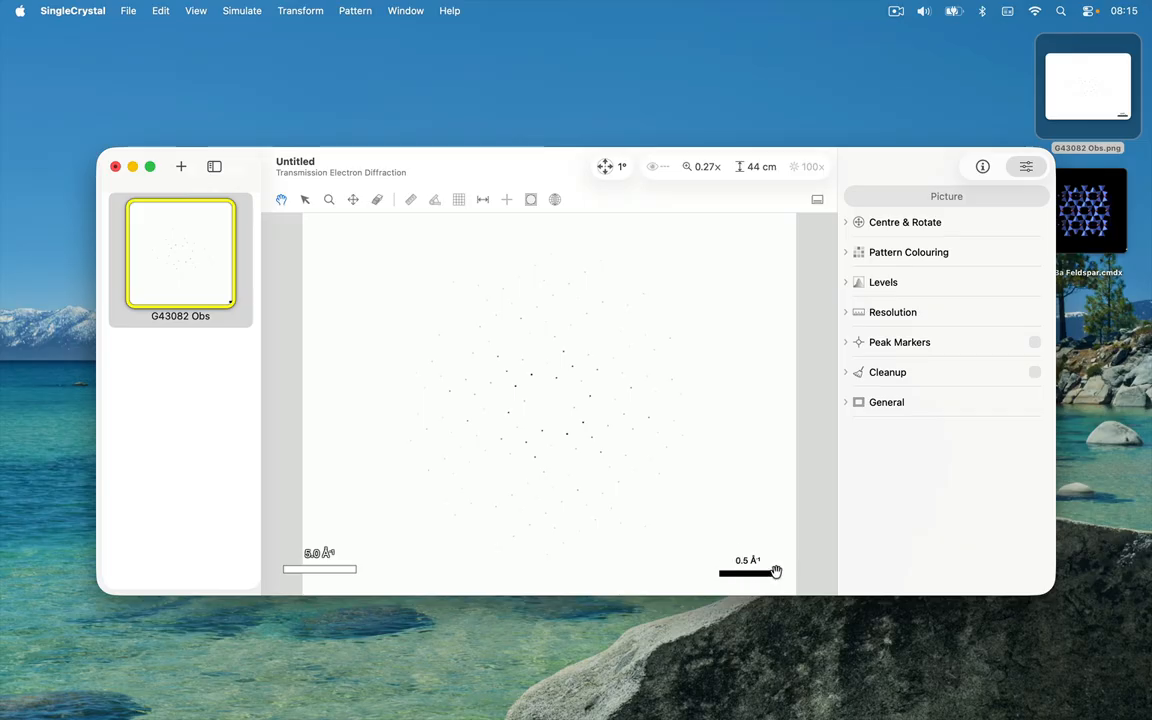
Step: Move the scale bar next to the 0.5 Å⁻¹ bar embedded in the picture for comparison, and return it to its original place
click(280, 572)
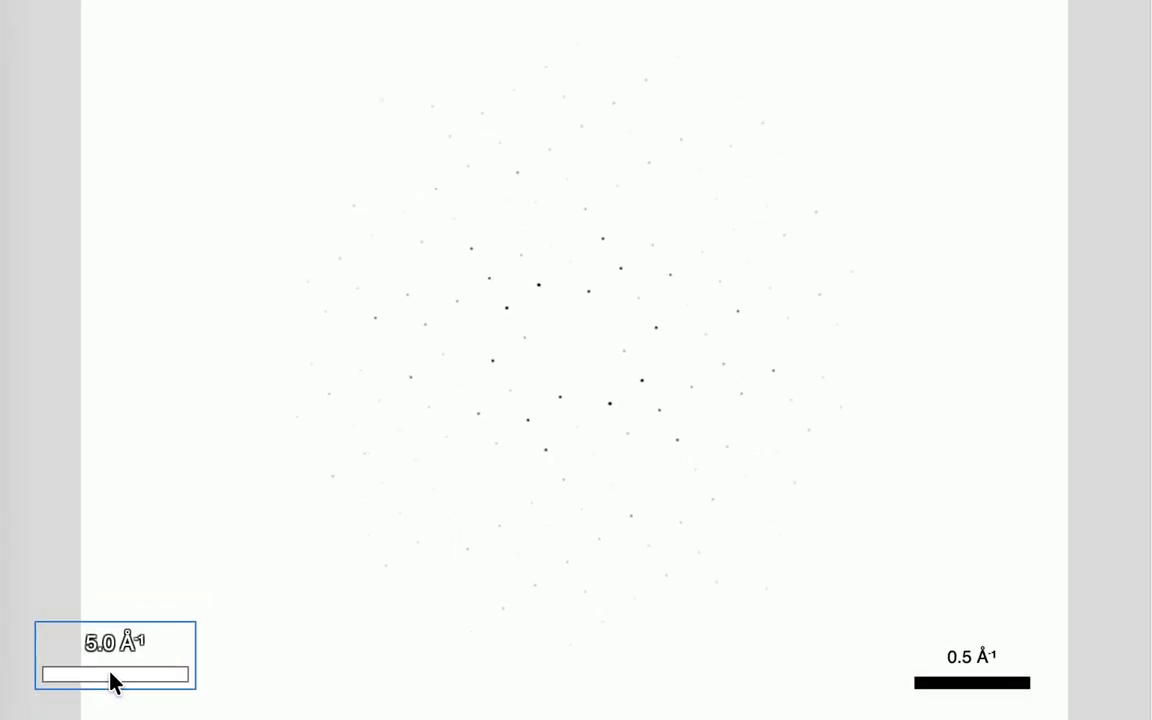
drag(110, 672, 892, 613)
key(super+z)
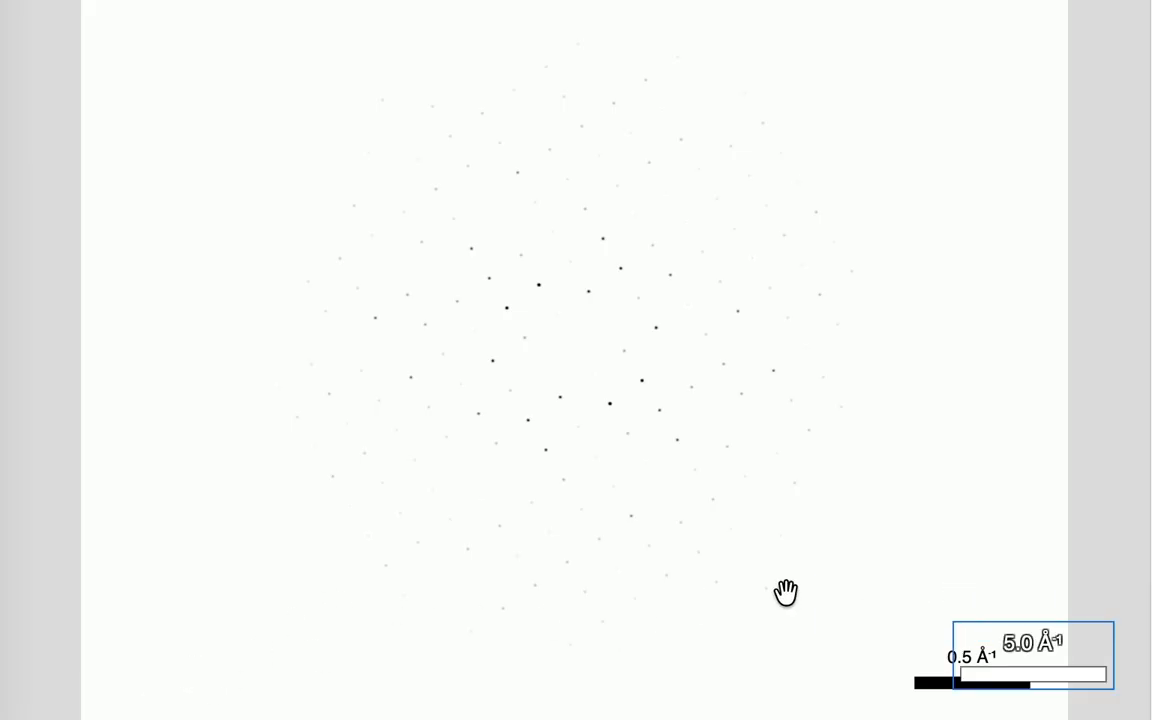
drag(1036, 671, 82, 668)
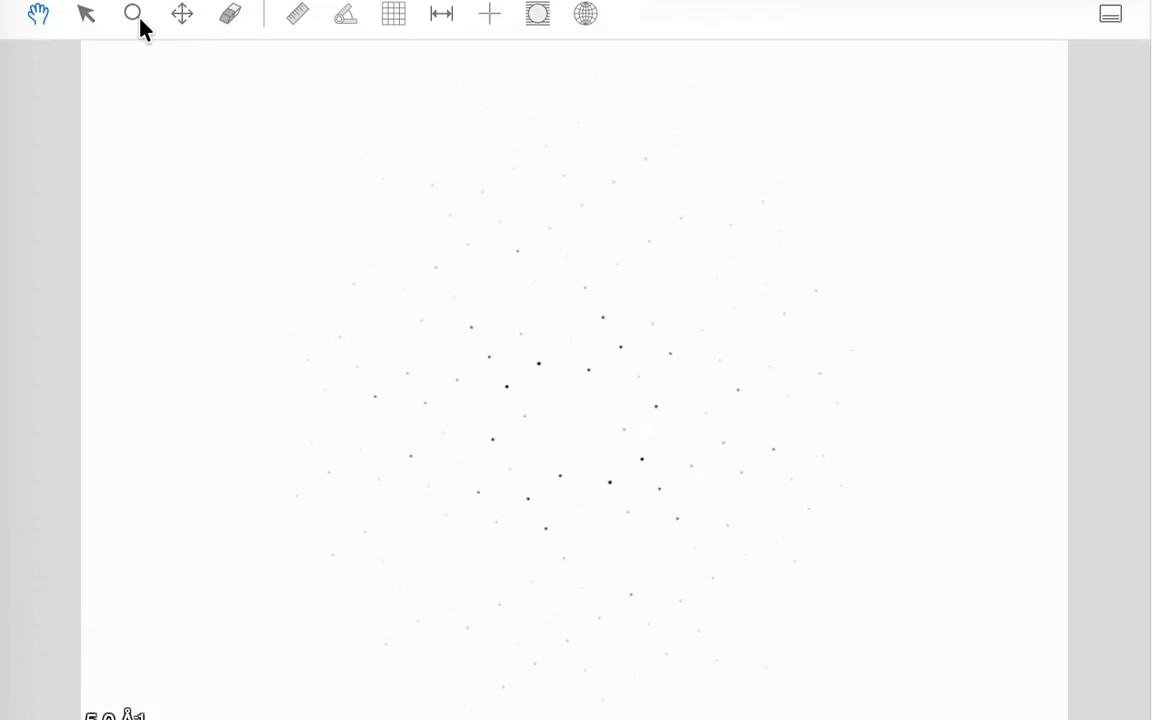
Step: Magnify the picture's embedded 0.5 Å⁻¹ bar, show the ruler and align its two ends with the ends of the bar
click(136, 26)
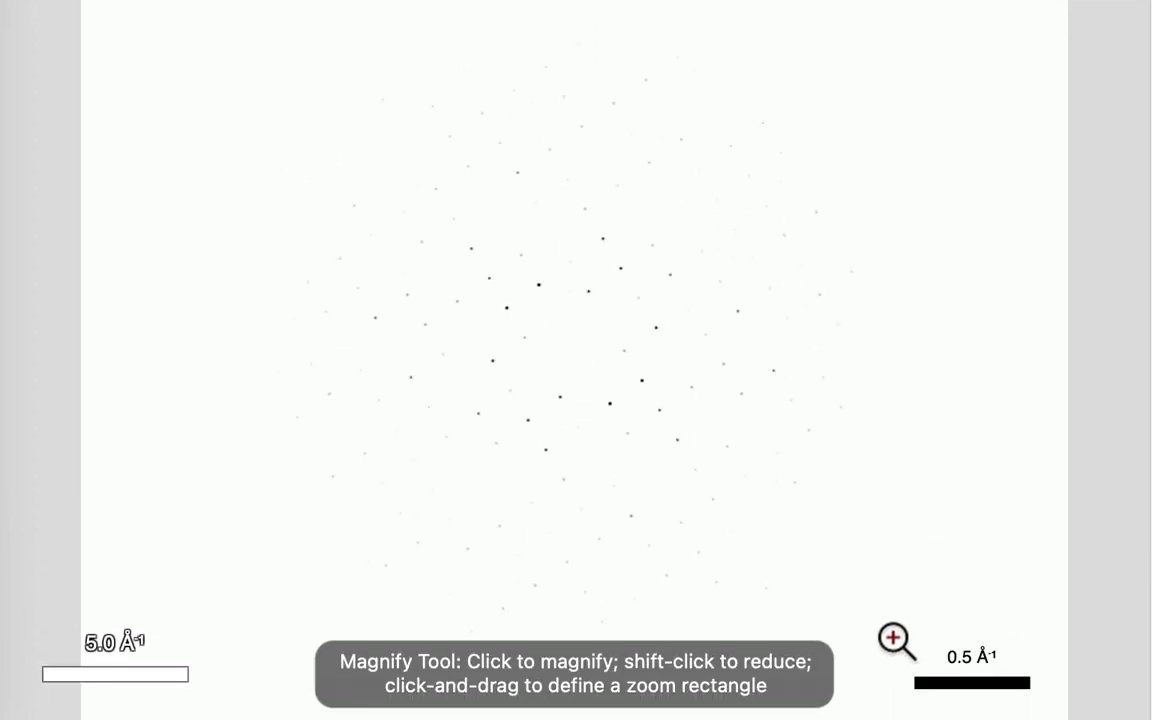
drag(893, 638, 1049, 703)
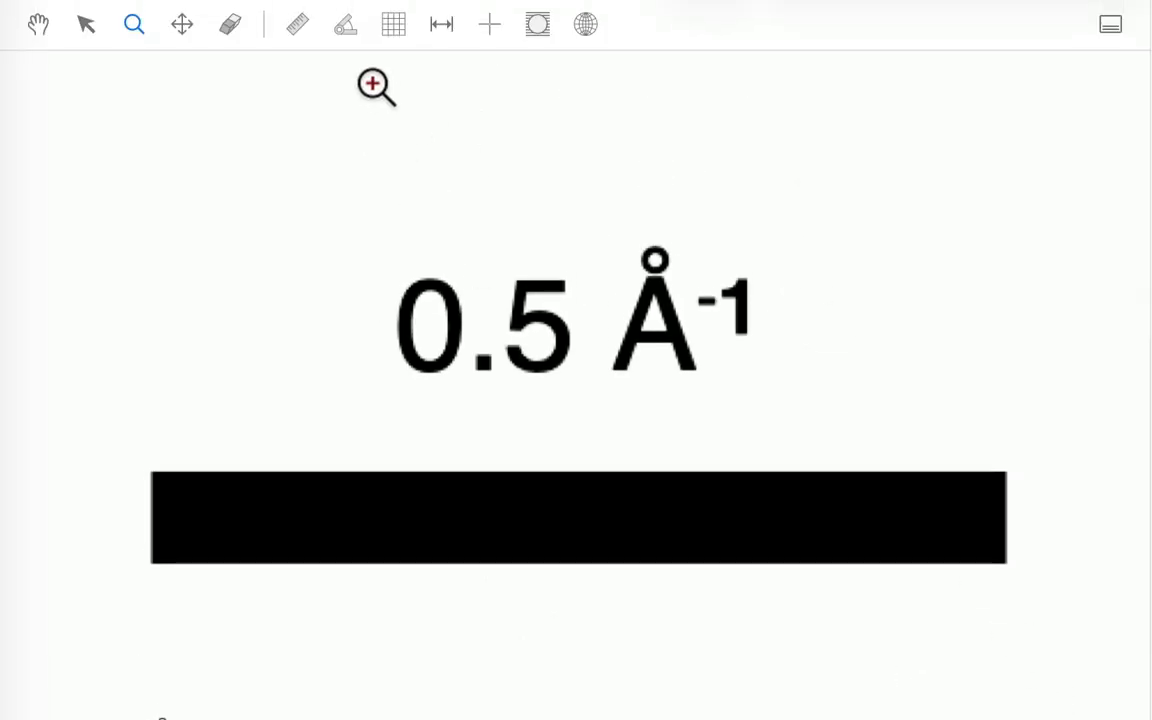
click(297, 26)
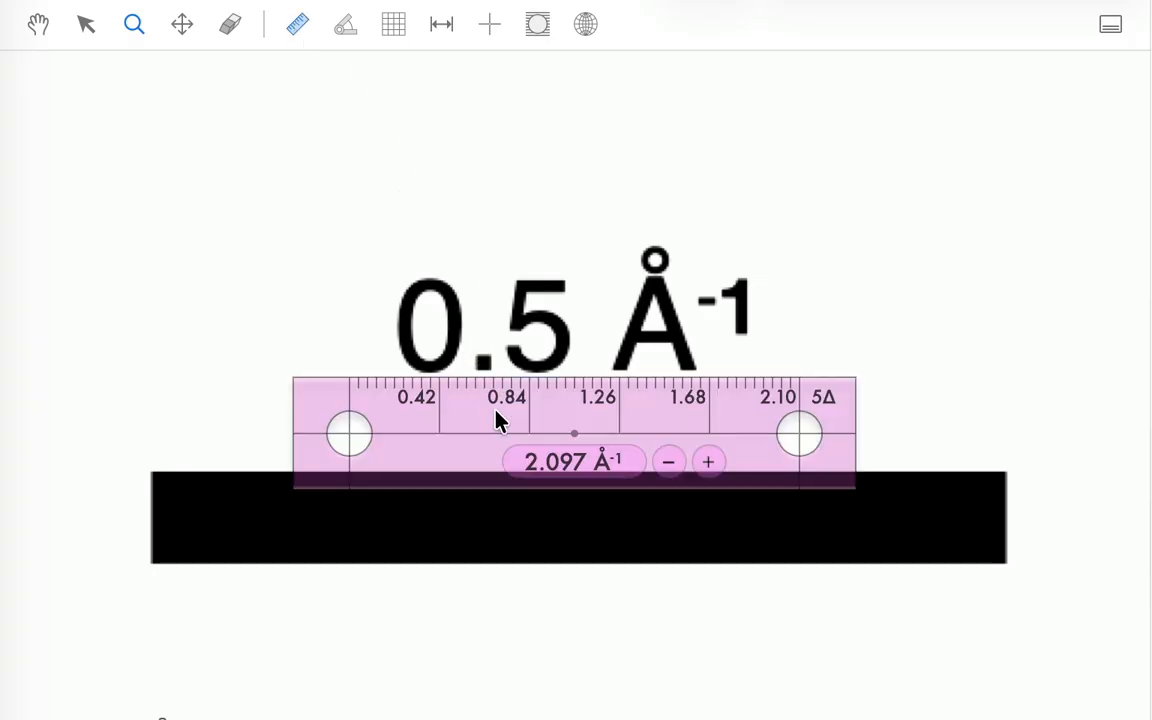
drag(500, 420, 305, 453)
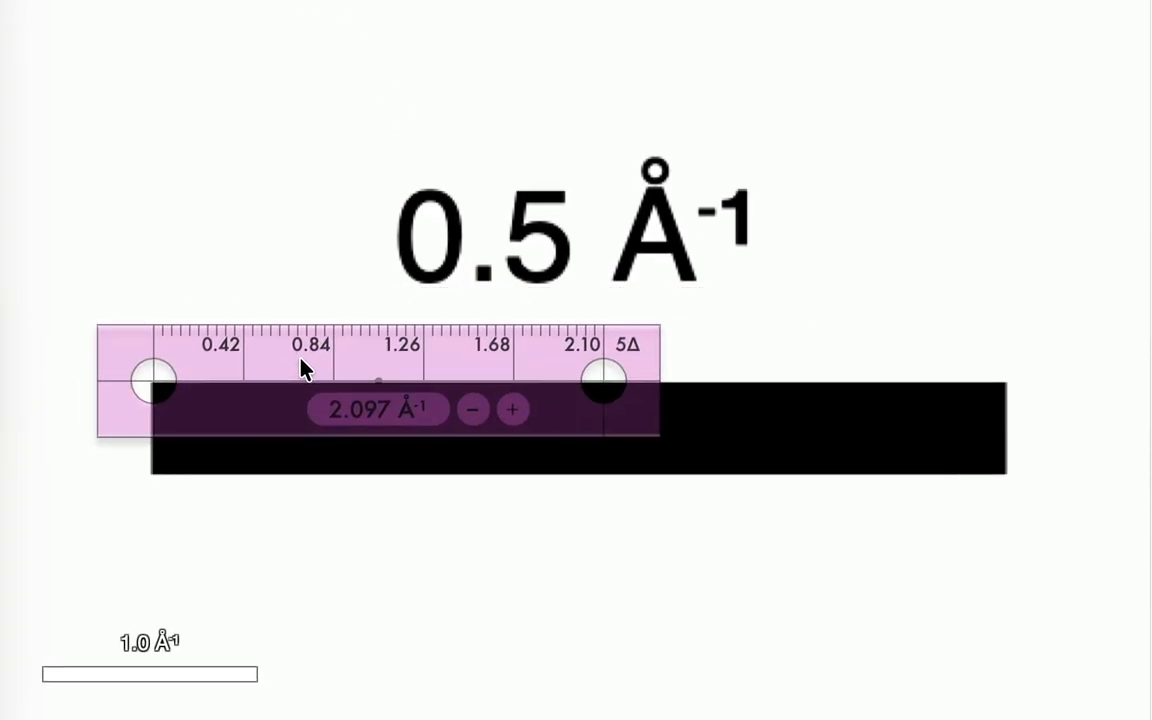
drag(305, 368, 305, 371)
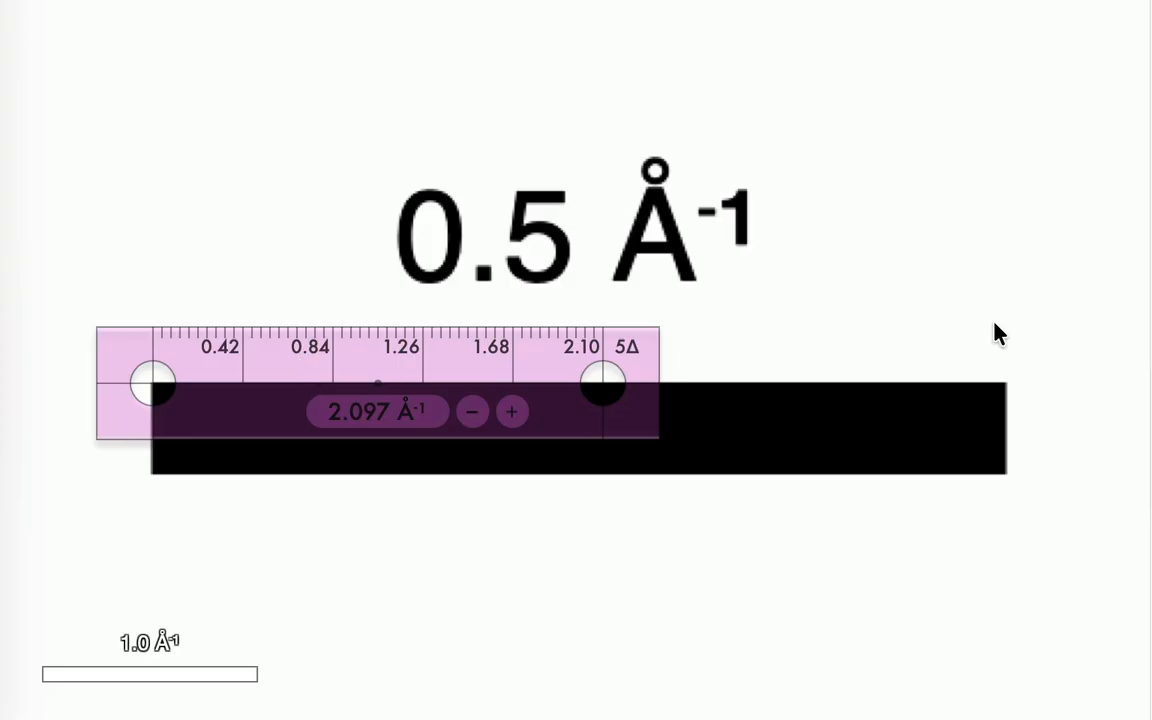
scroll(377, 383, up, 5)
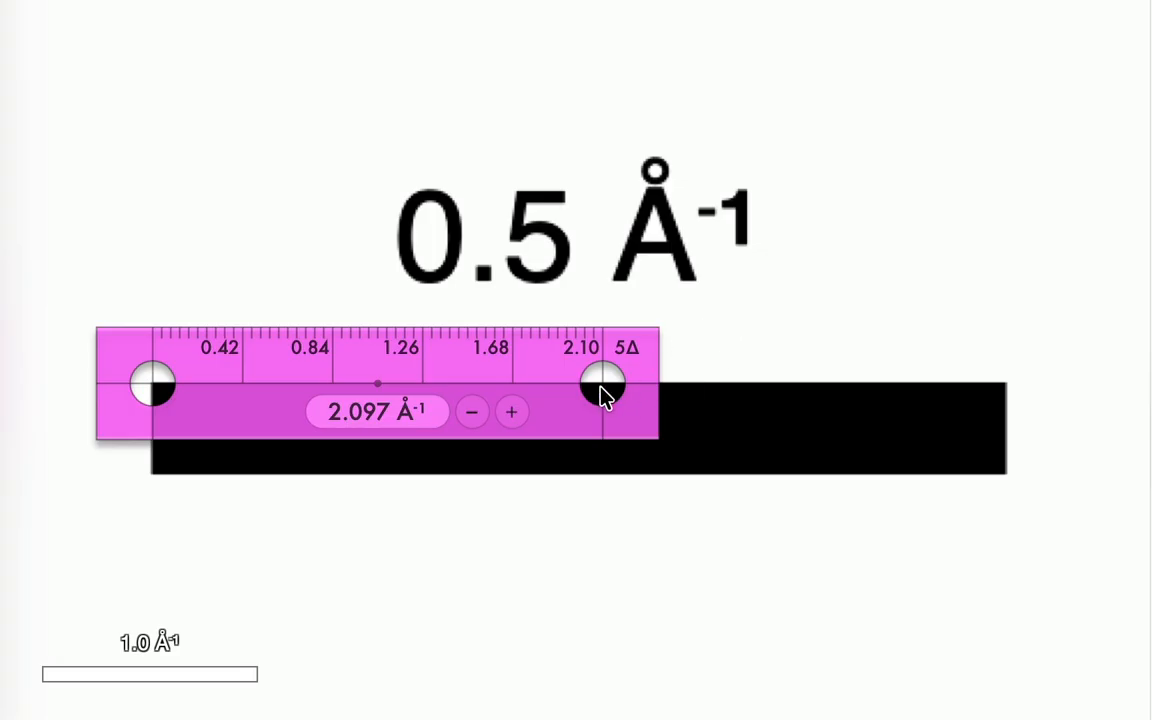
drag(603, 393, 1001, 393)
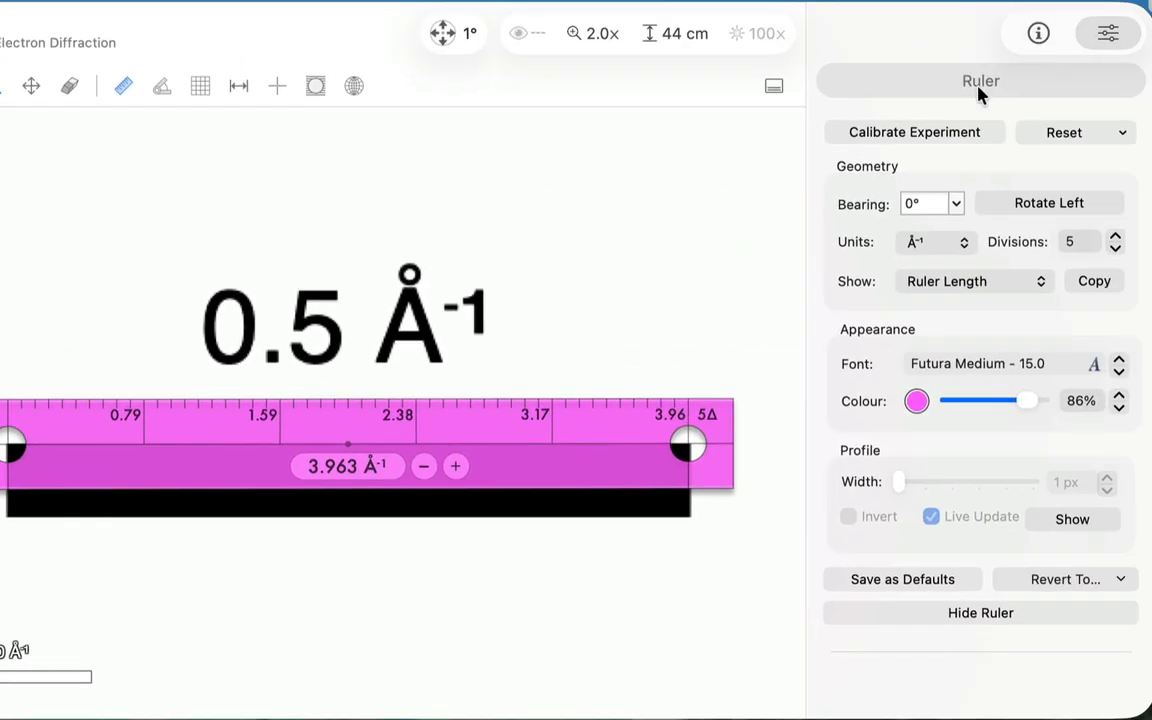
Step: Calibrate the experiment's Picture Resolution using the Ruler Length, with a true distance of 0.5 Å⁻¹
click(972, 140)
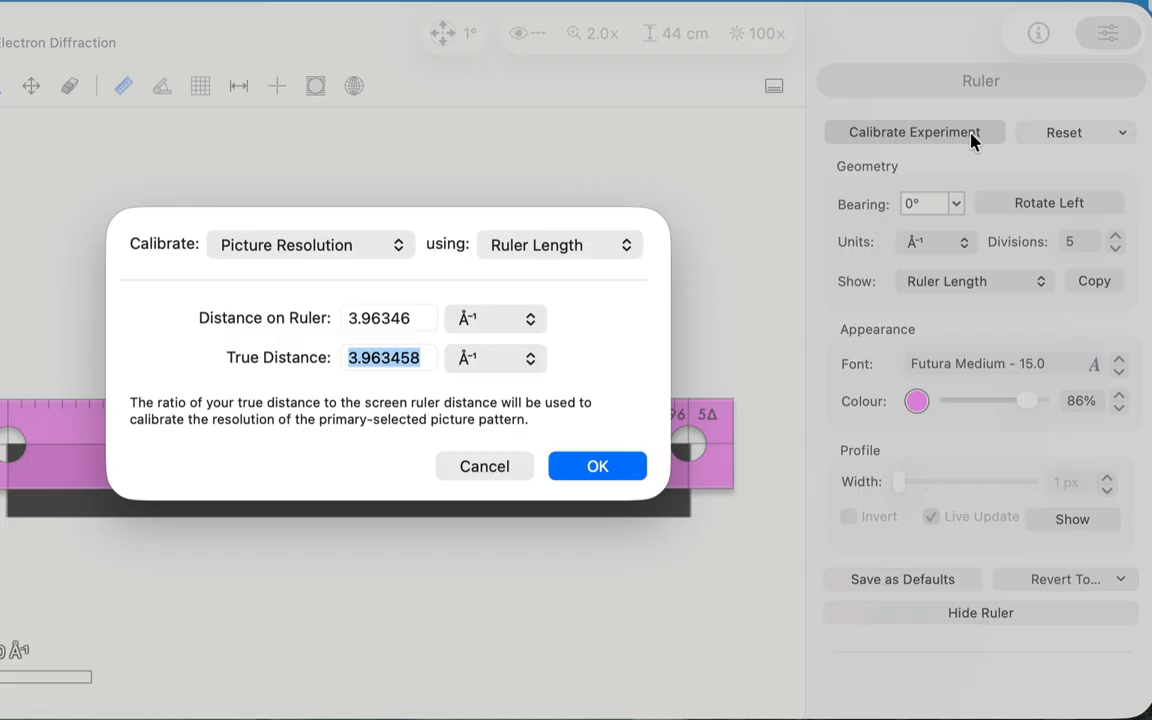
click(250, 258)
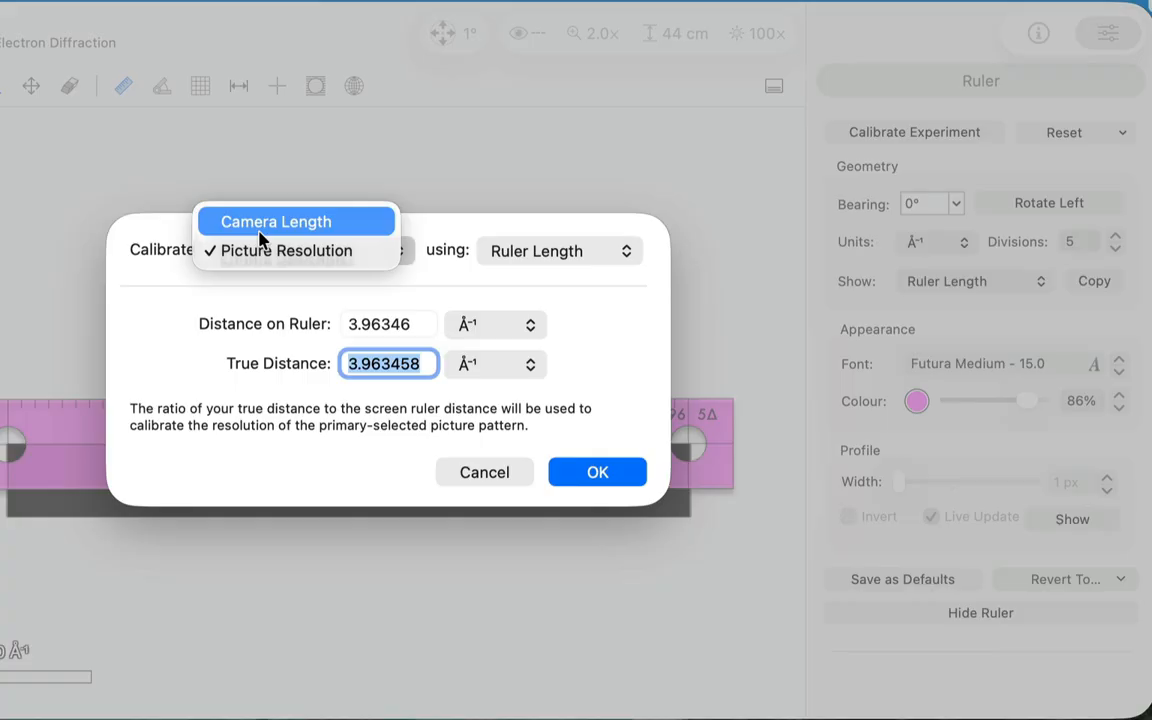
click(318, 260)
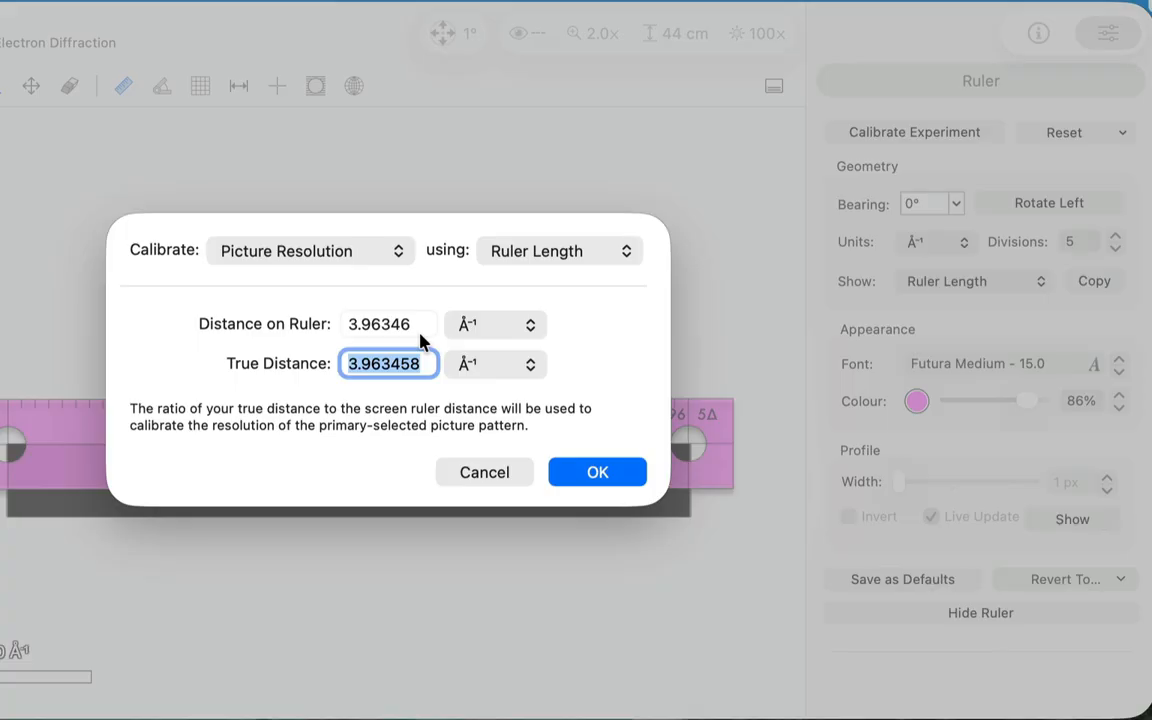
text(0.5)
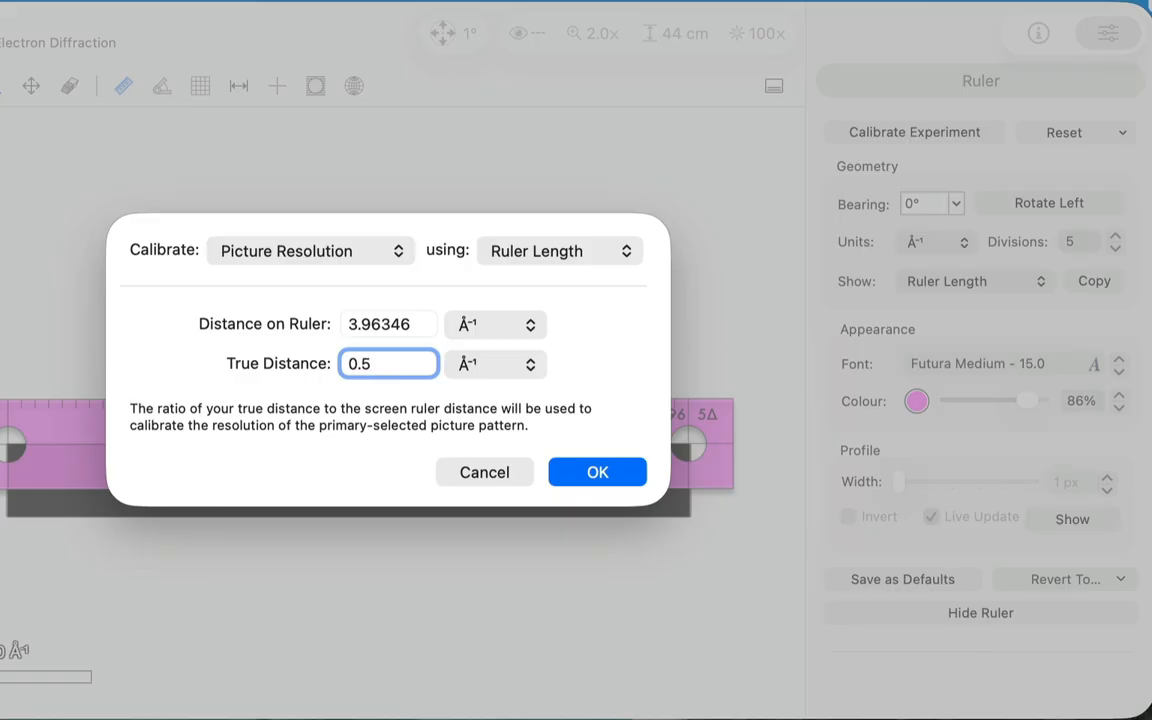
click(606, 473)
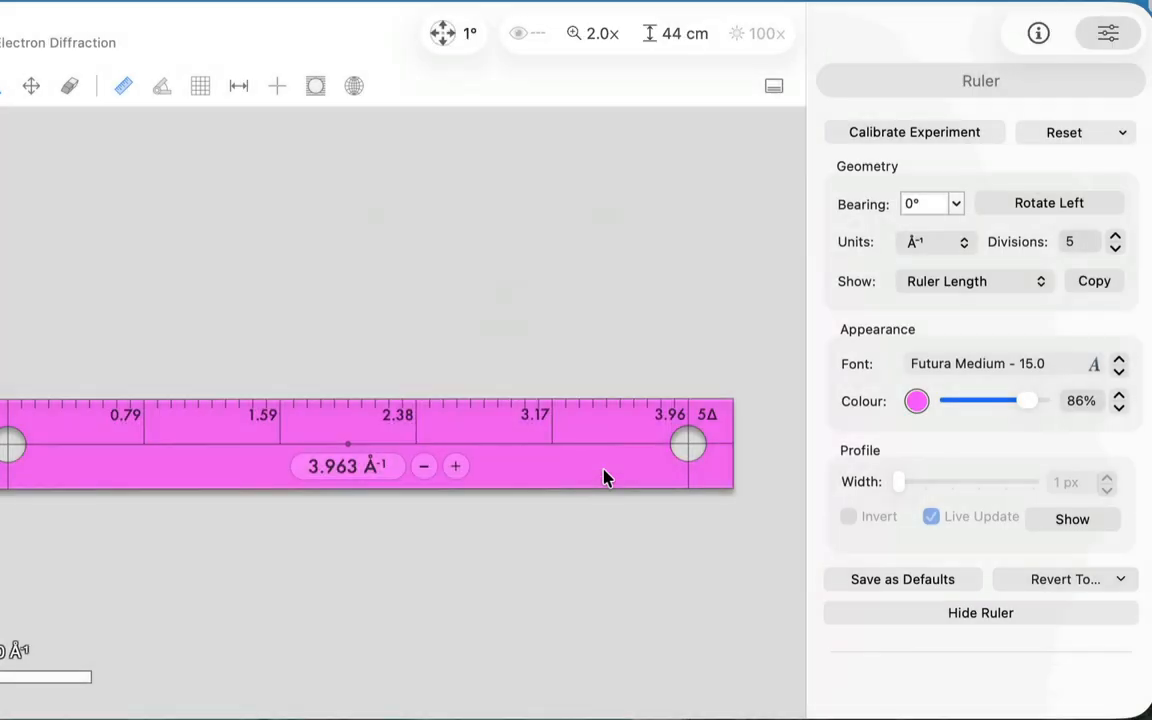
Step: Scale the calibrated picture to fit and hide the ruler
click(601, 34)
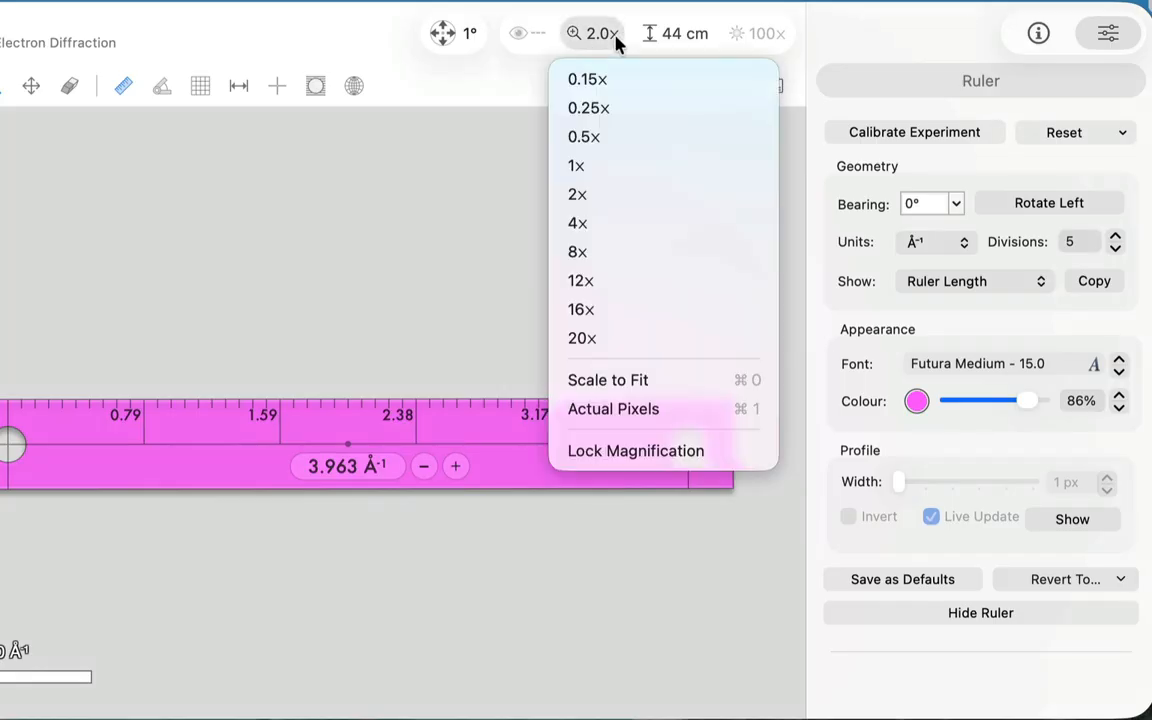
click(630, 382)
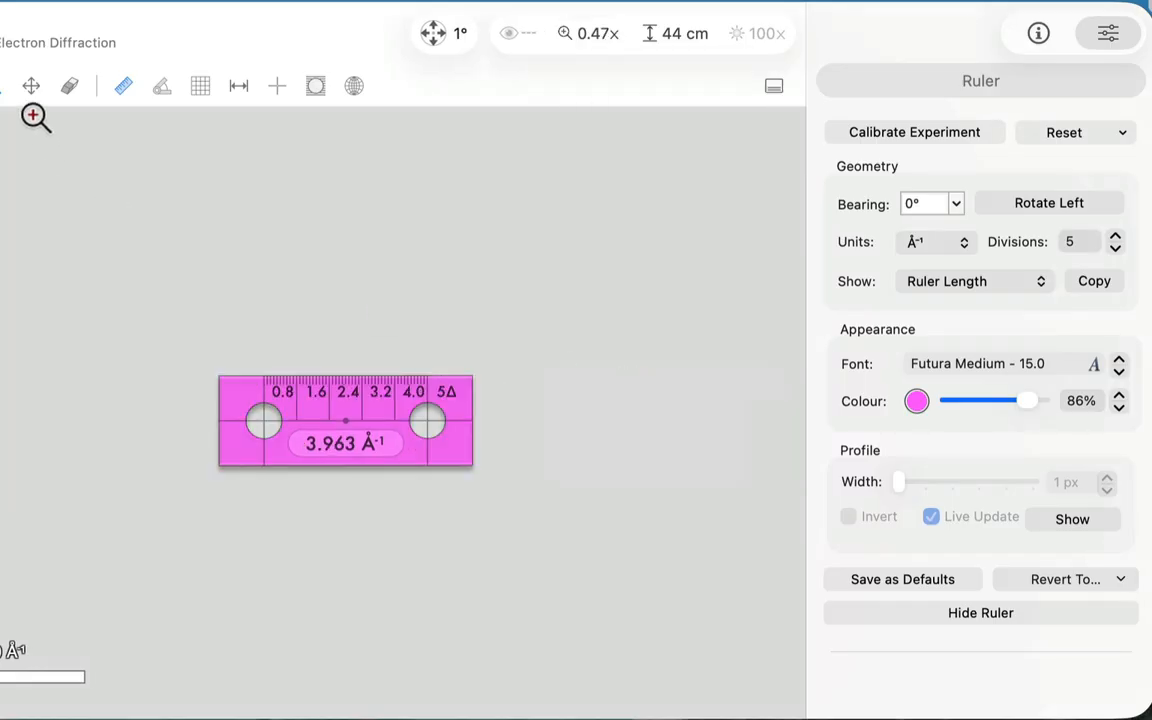
click(123, 87)
scroll(355, 262, down, 5)
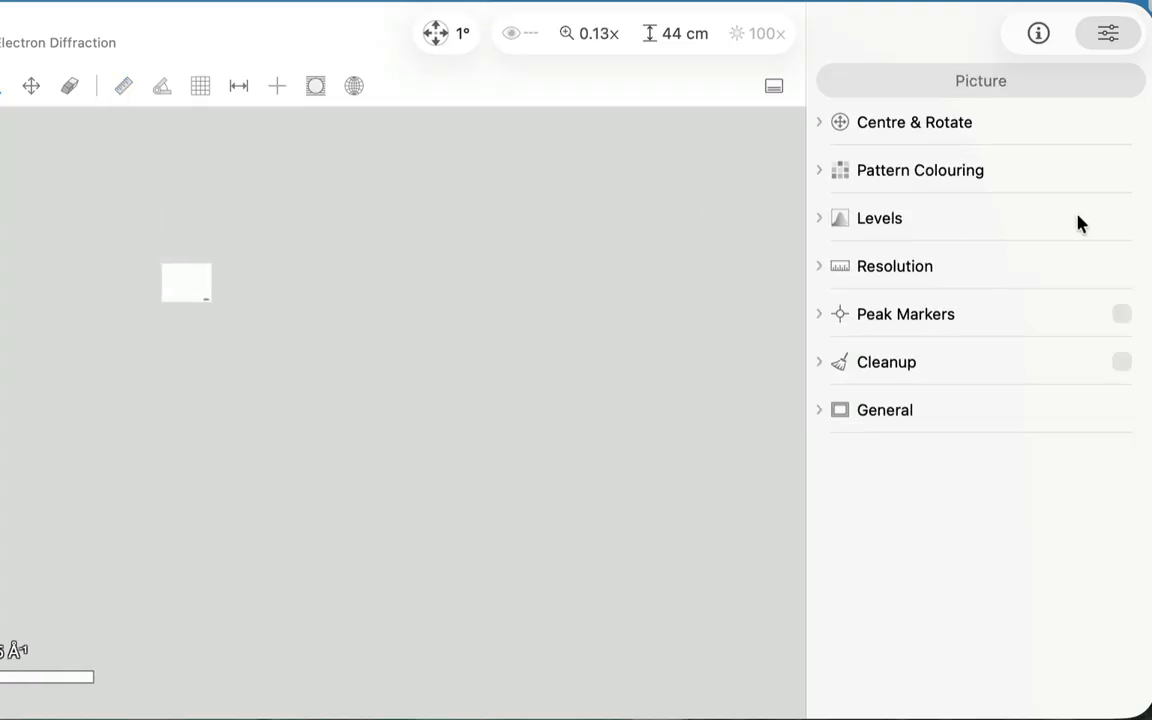
Step: Reset the picture's ΔX and ΔY offsets to 0 and scale the recentred picture to fit the window
click(941, 122)
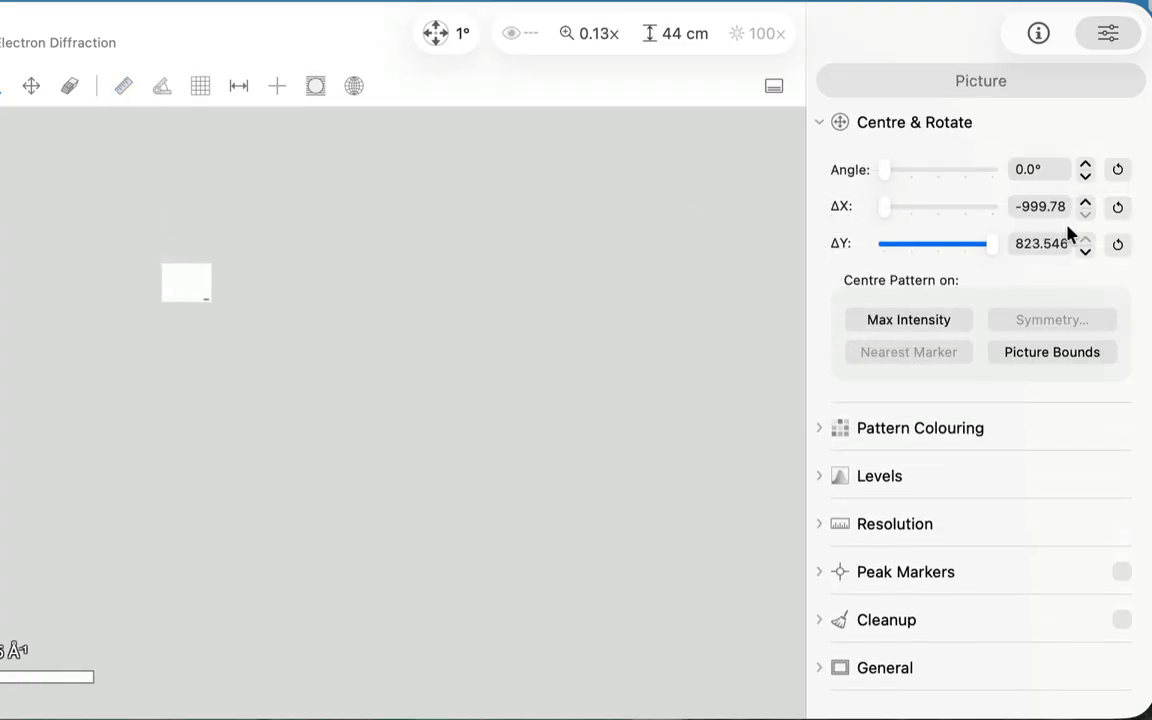
click(1117, 245)
click(1119, 205)
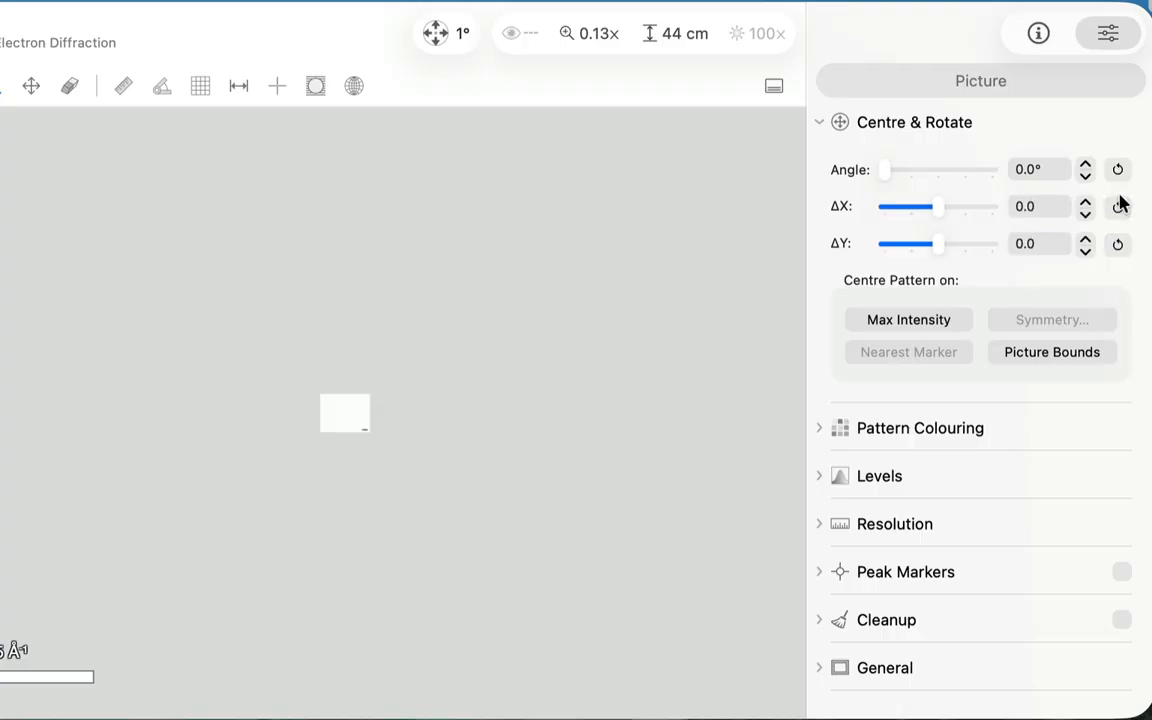
click(606, 36)
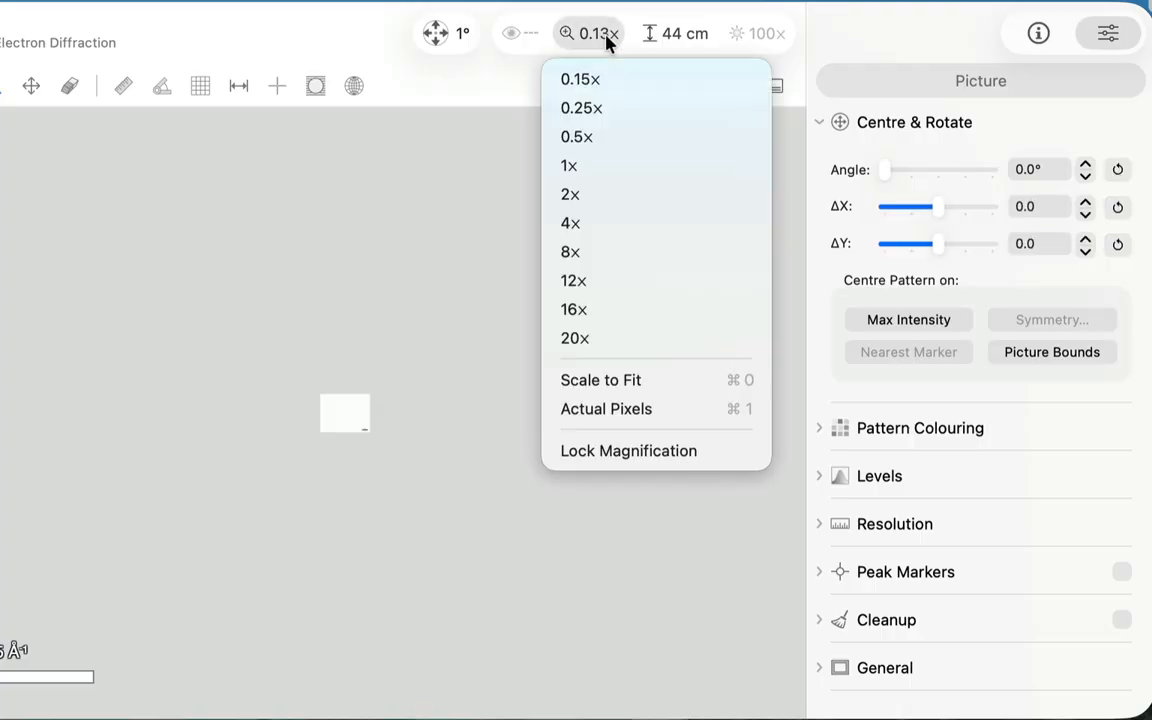
click(609, 380)
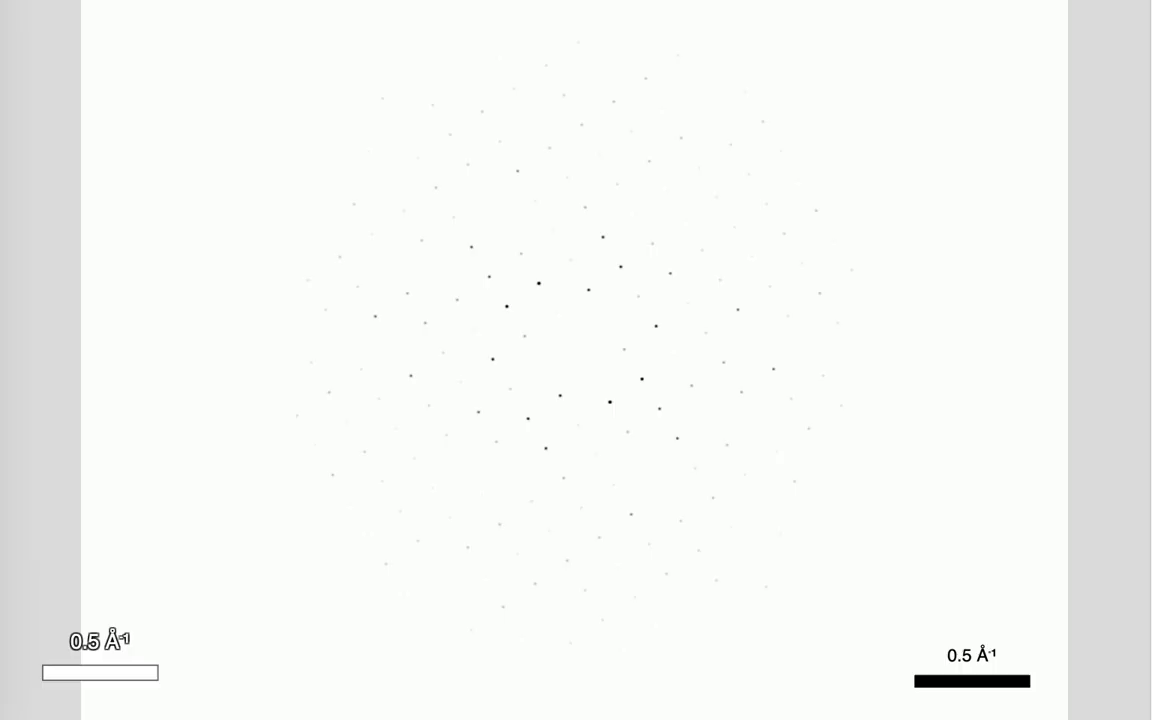
Step: Compare the scale bar with the picture's embedded 0.5 Å⁻¹ bar and place it vertically beside the picture's right edge
click(98, 0)
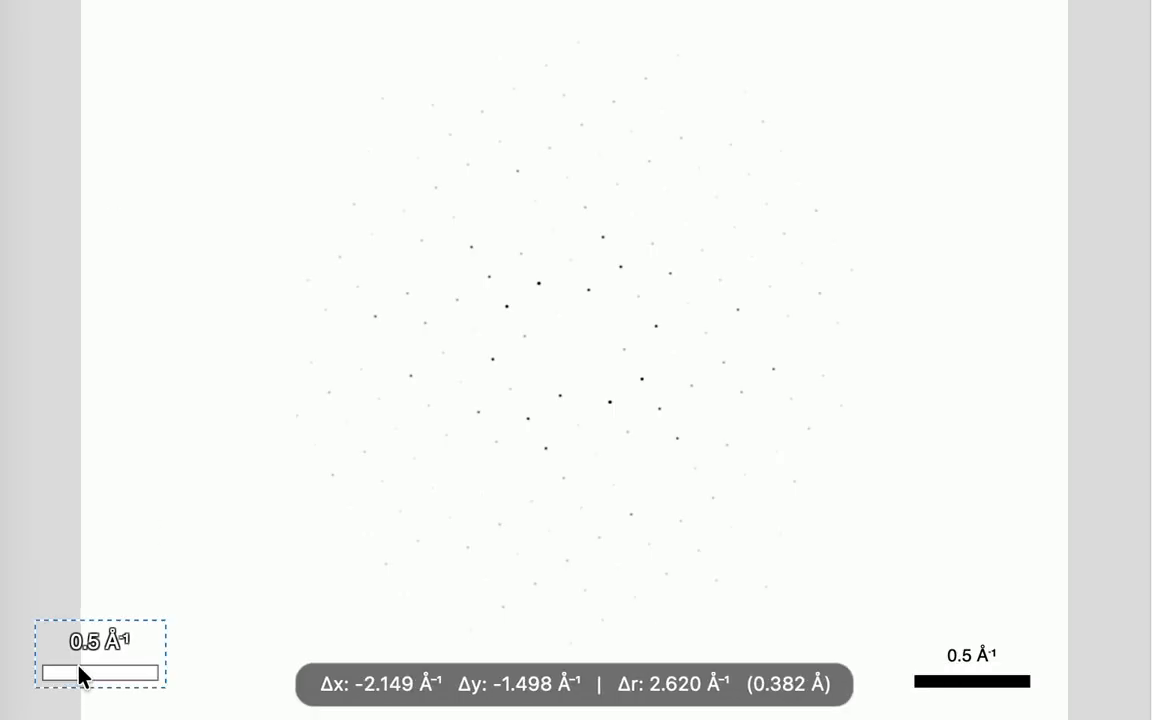
drag(82, 686, 108, 672)
drag(240, 635, 969, 638)
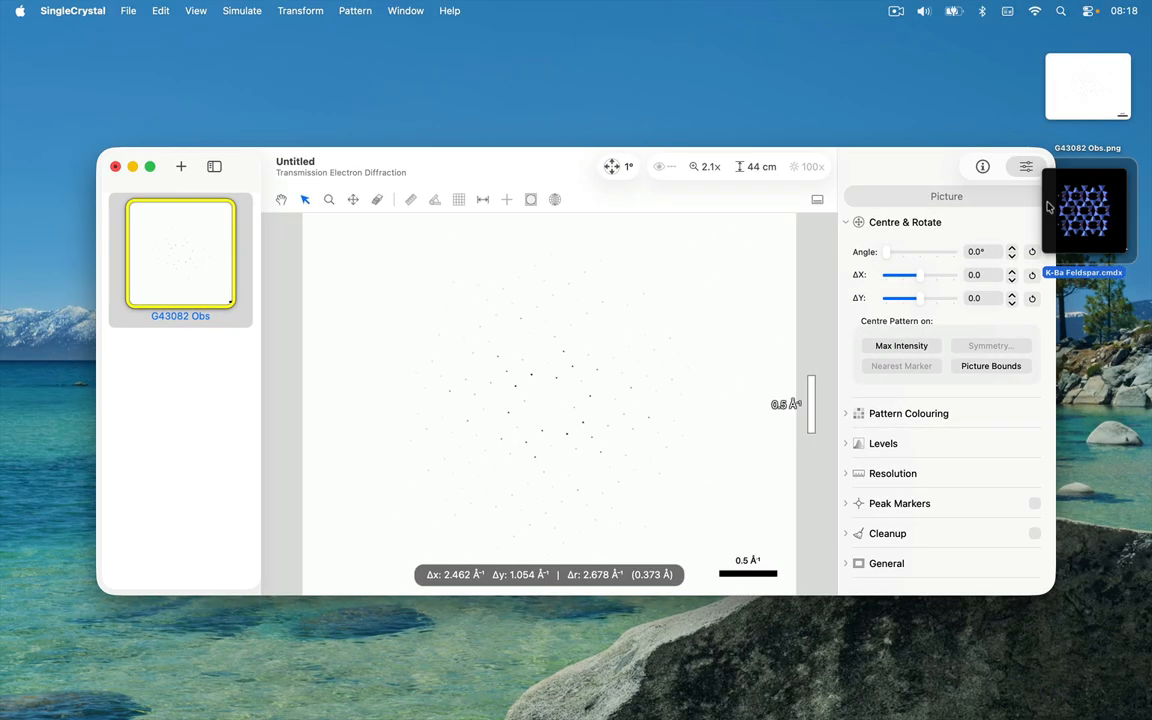
Step: Add the K-Ba Feldspar.cmdx crystal to the diffraction window as a simulated pattern and turn off its reflexion labels
drag(1090, 210, 650, 337)
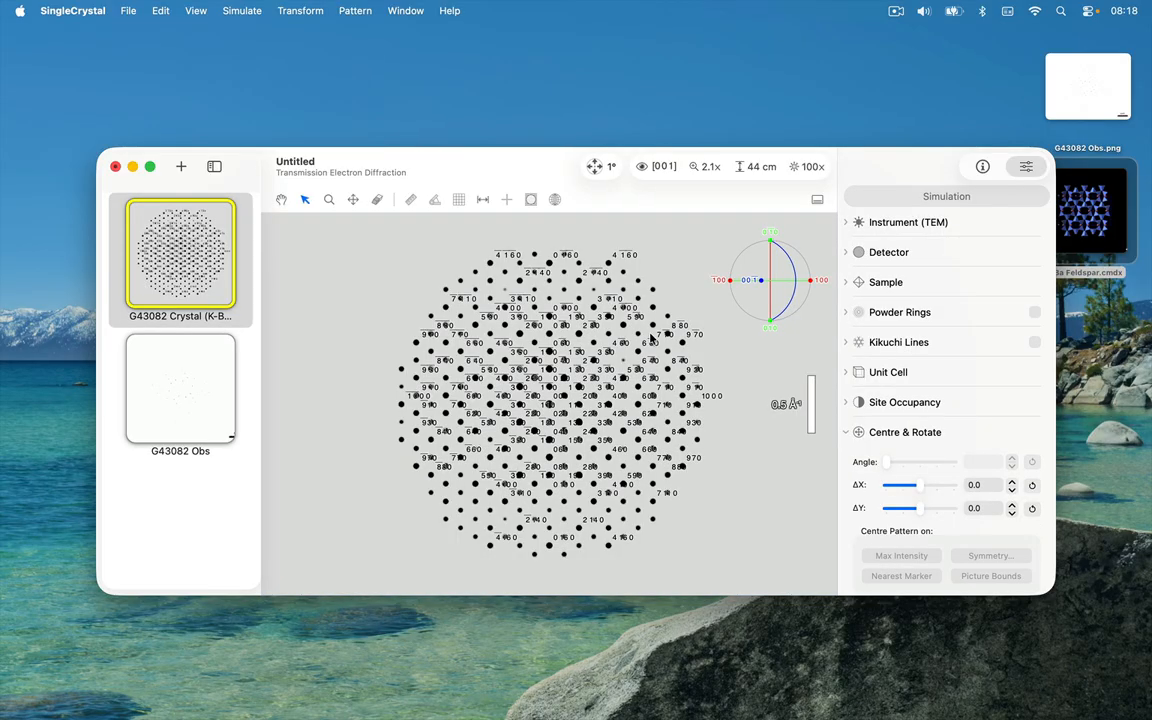
click(1000, 440)
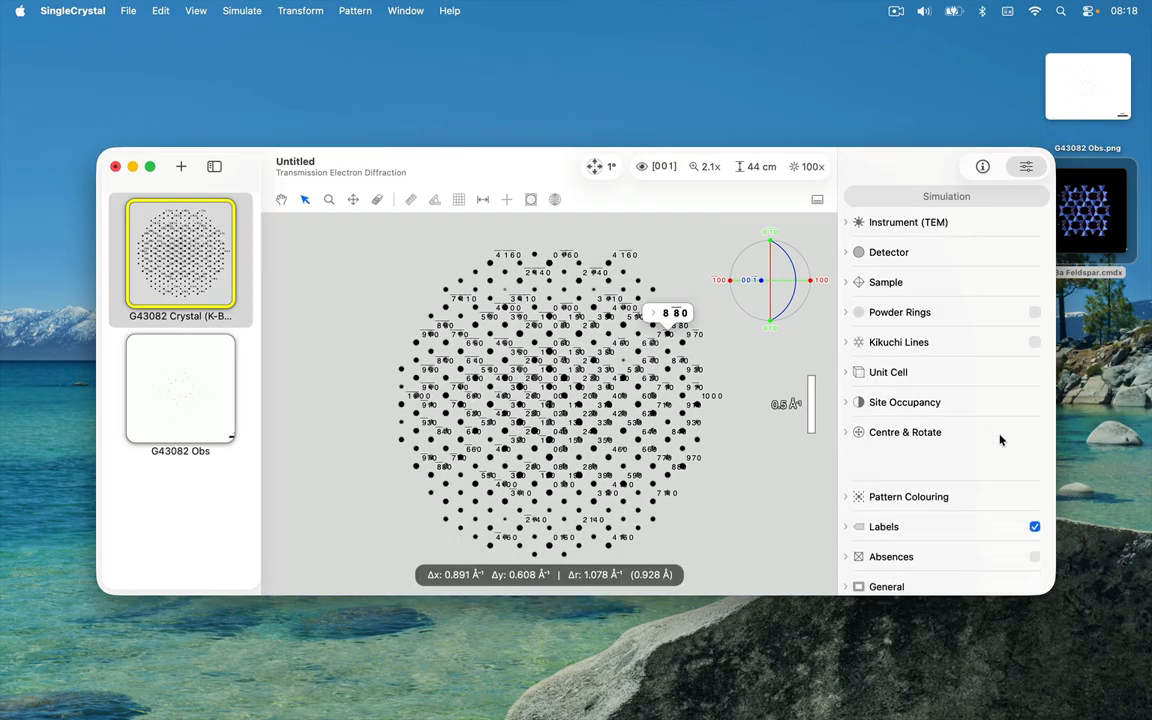
click(1034, 492)
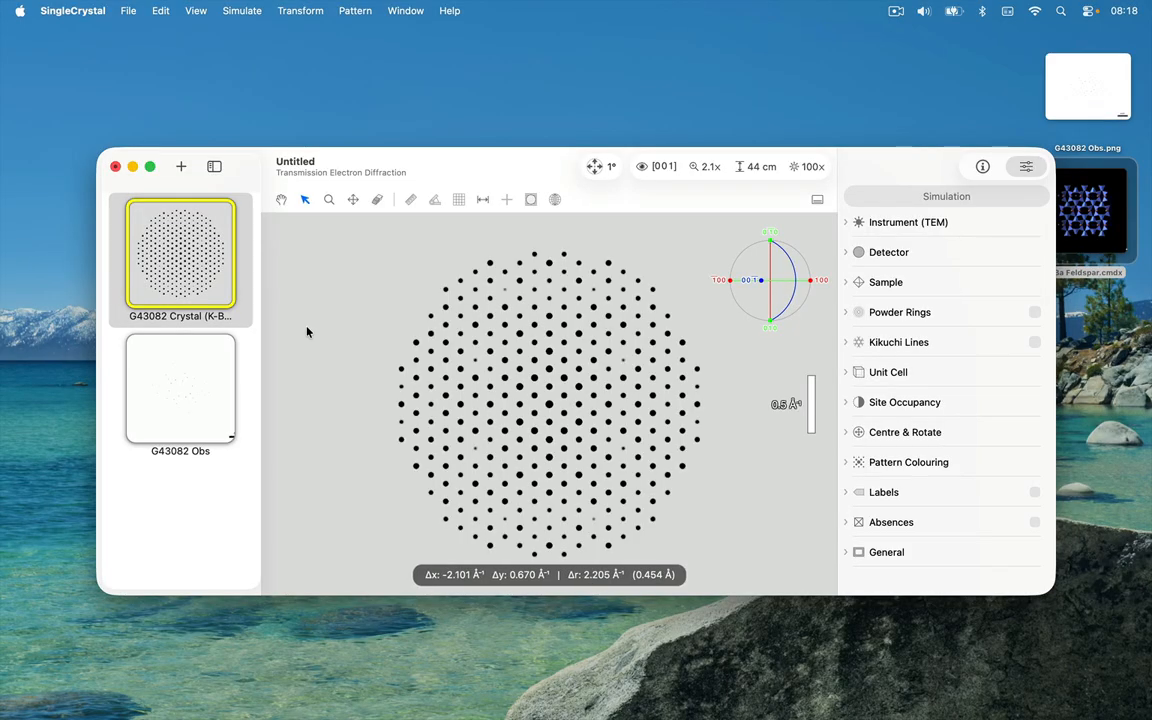
Step: Adjust the G43082 Obs picture's levels to a minimum of 0.000, a maximum of 0.118 and a gamma of 4.0
click(224, 377)
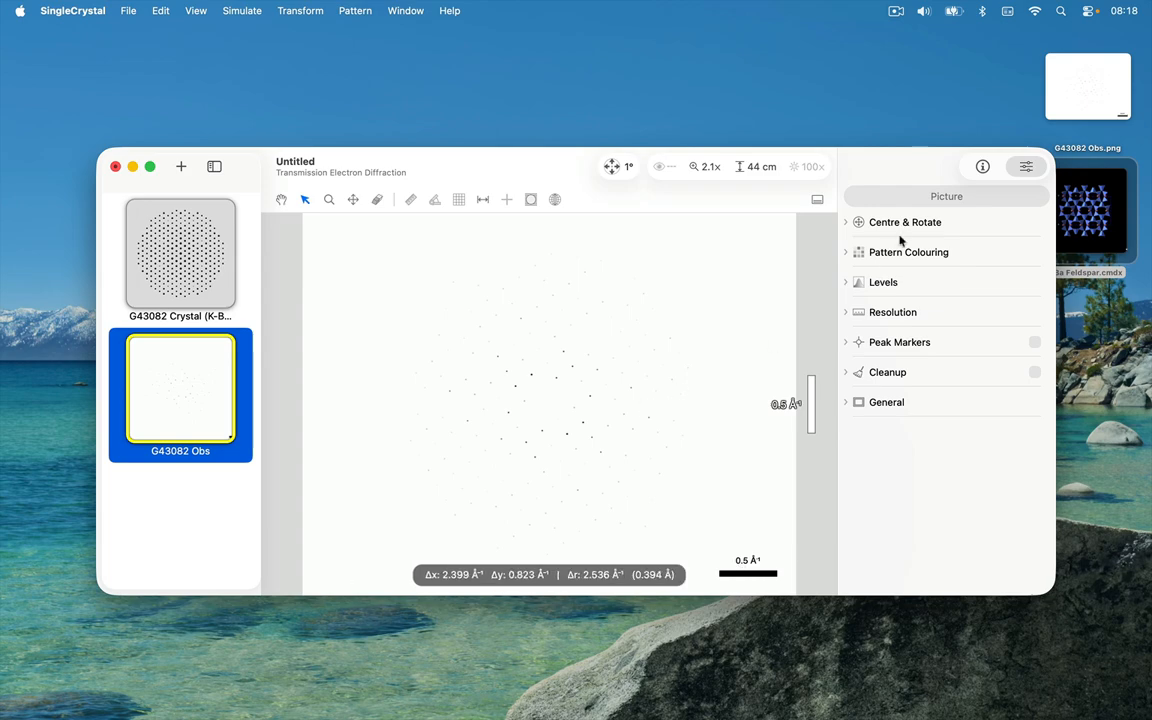
click(884, 283)
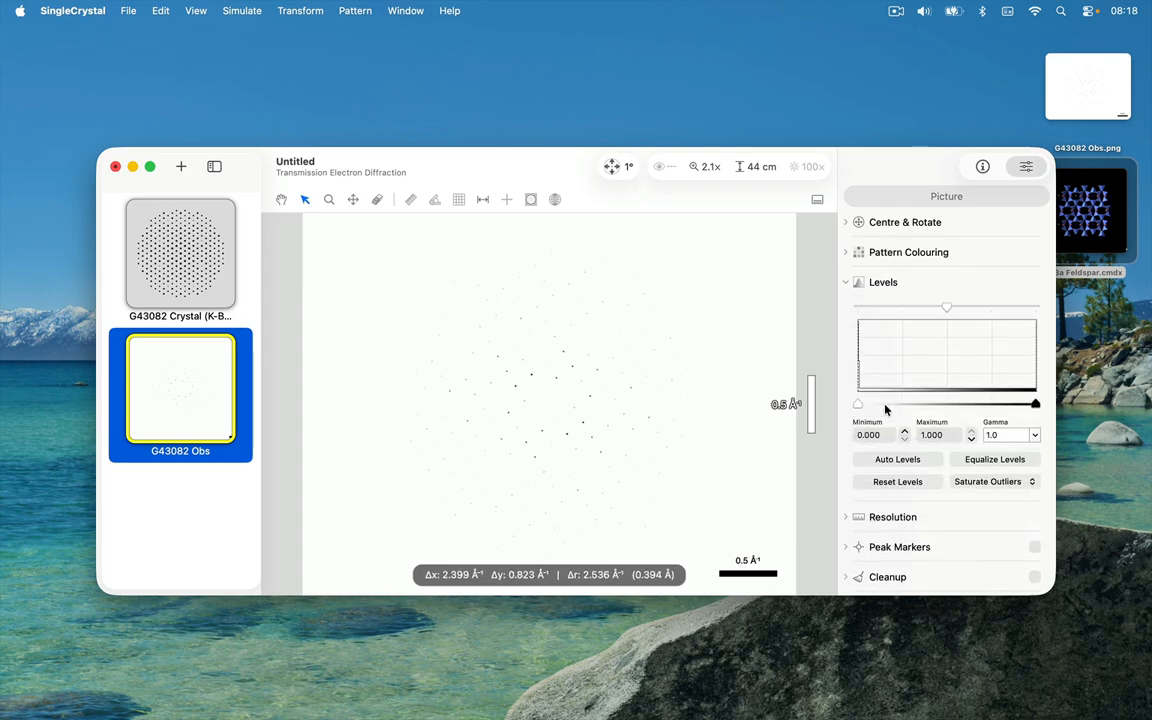
mouse_move(857, 404)
mouse_down()
mouse_move(995, 404)
mouse_move(812, 404)
mouse_up()
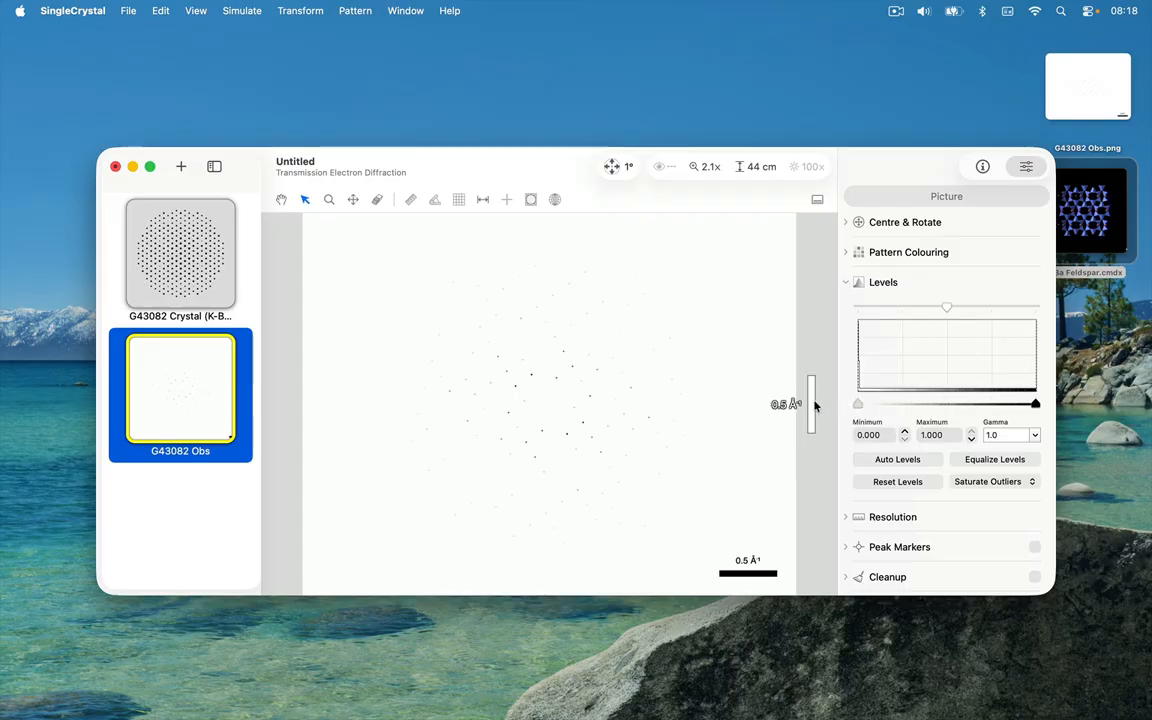
drag(1035, 404, 879, 413)
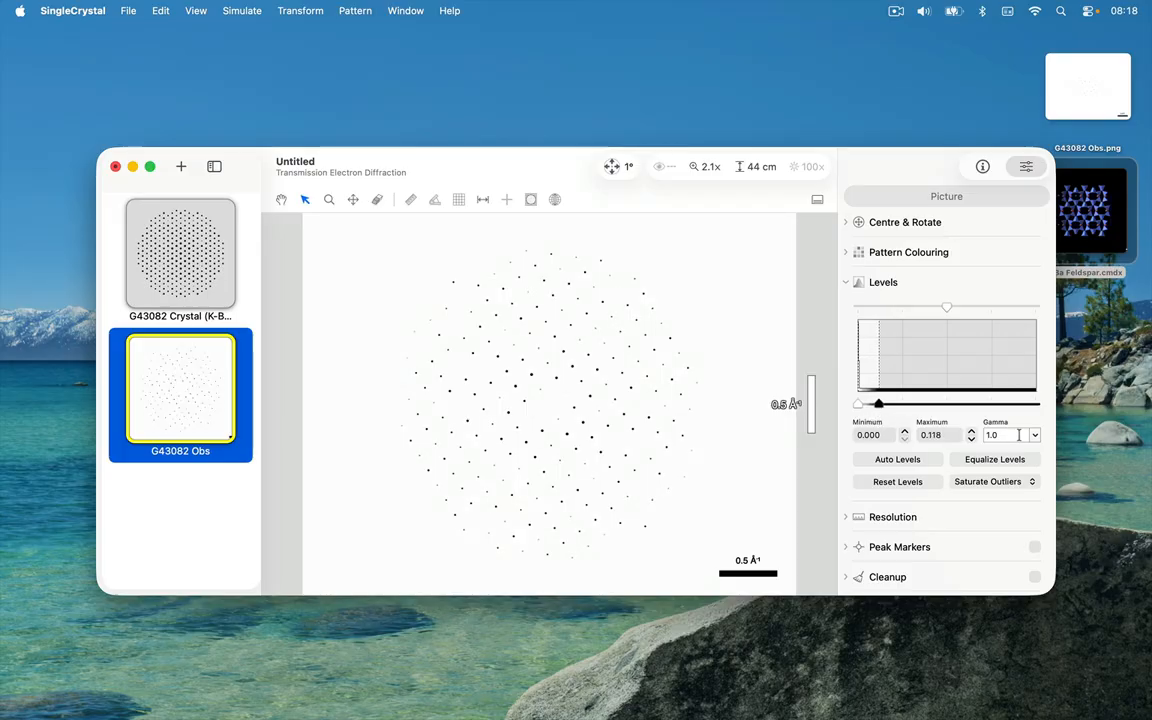
drag(945, 309, 1034, 311)
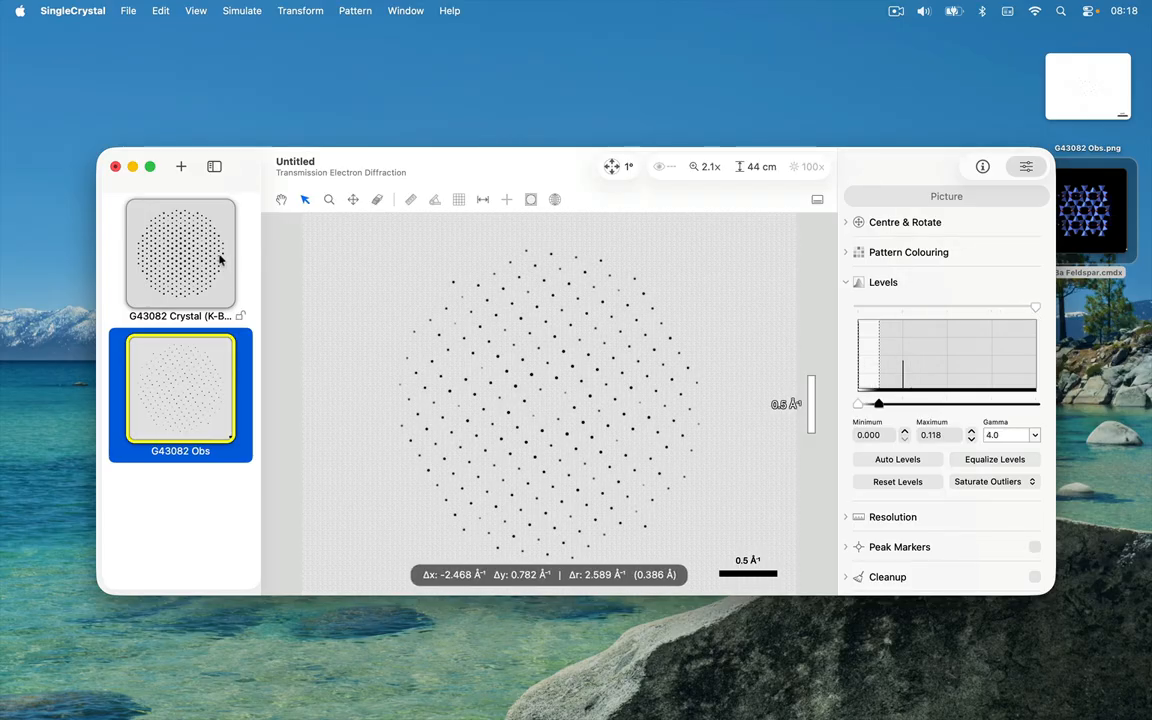
Step: Set the simulated G43082 Crystal pattern's custom colour to red
click(190, 240)
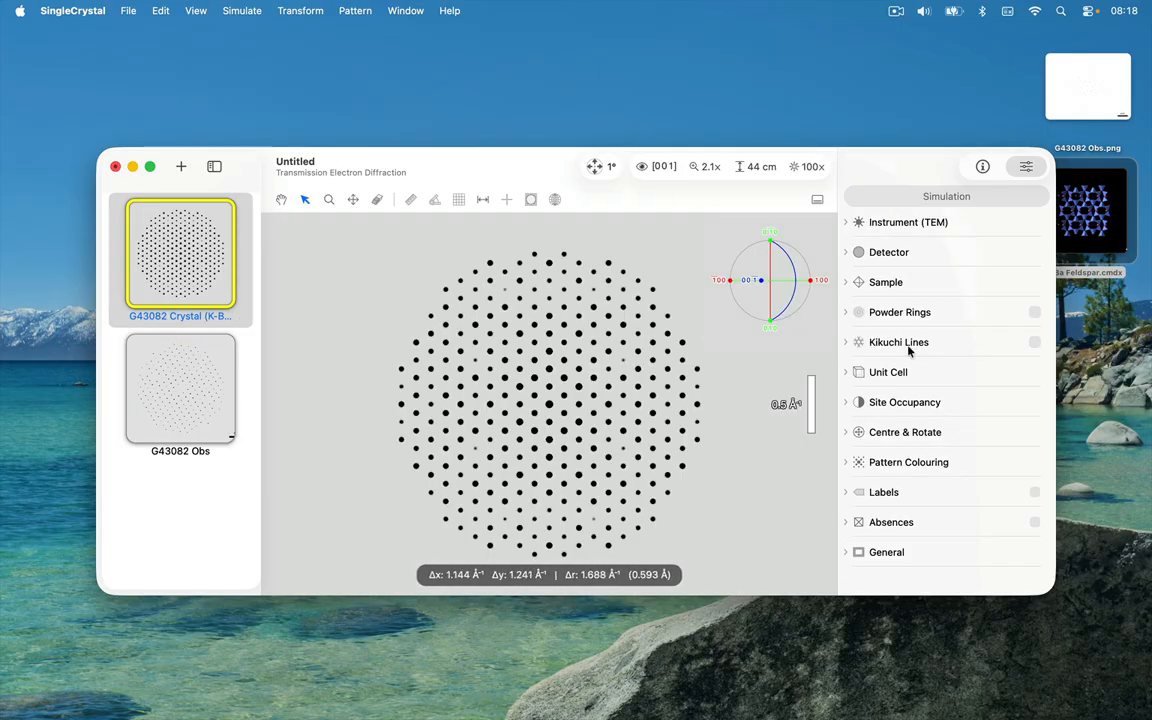
click(1005, 465)
click(991, 489)
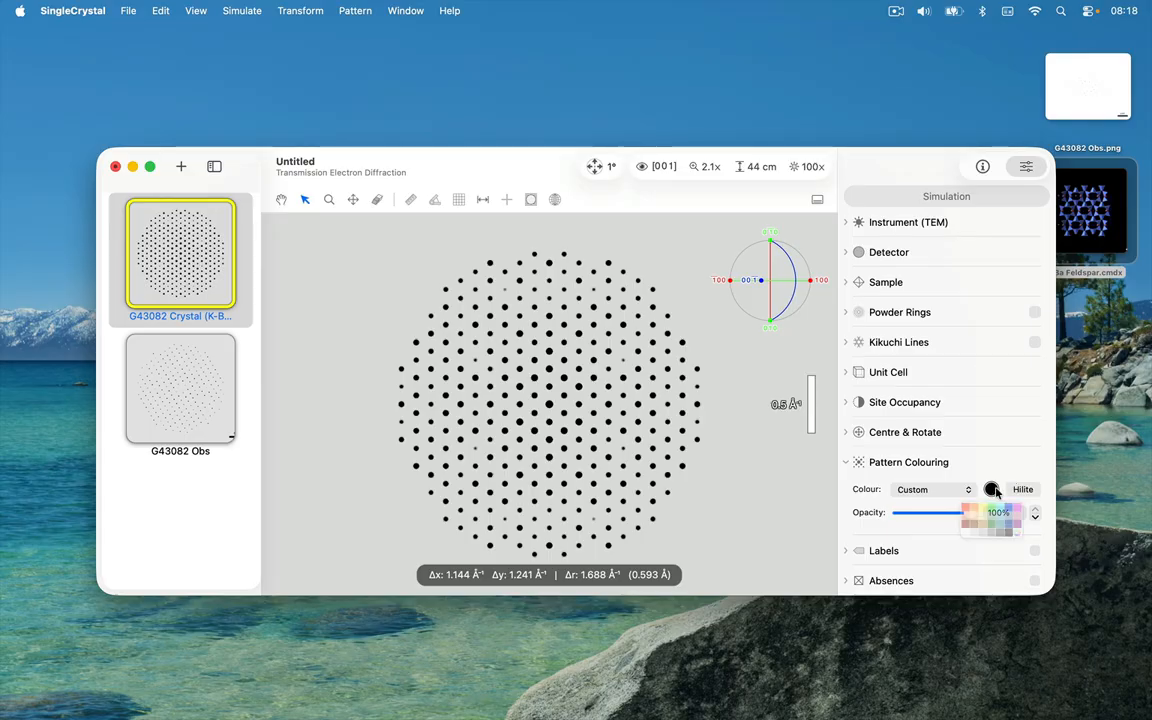
click(921, 521)
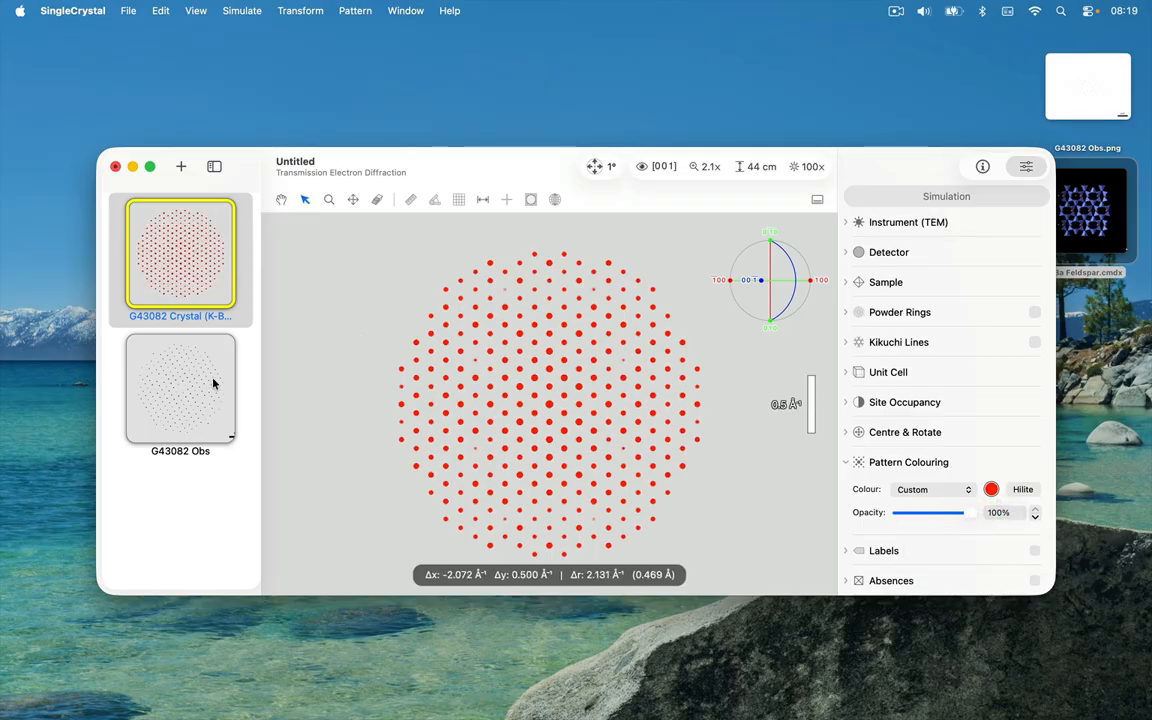
Step: Display the observed G43082 picture together with the red simulated pattern and magnify the overlay around its centre
click(182, 394)
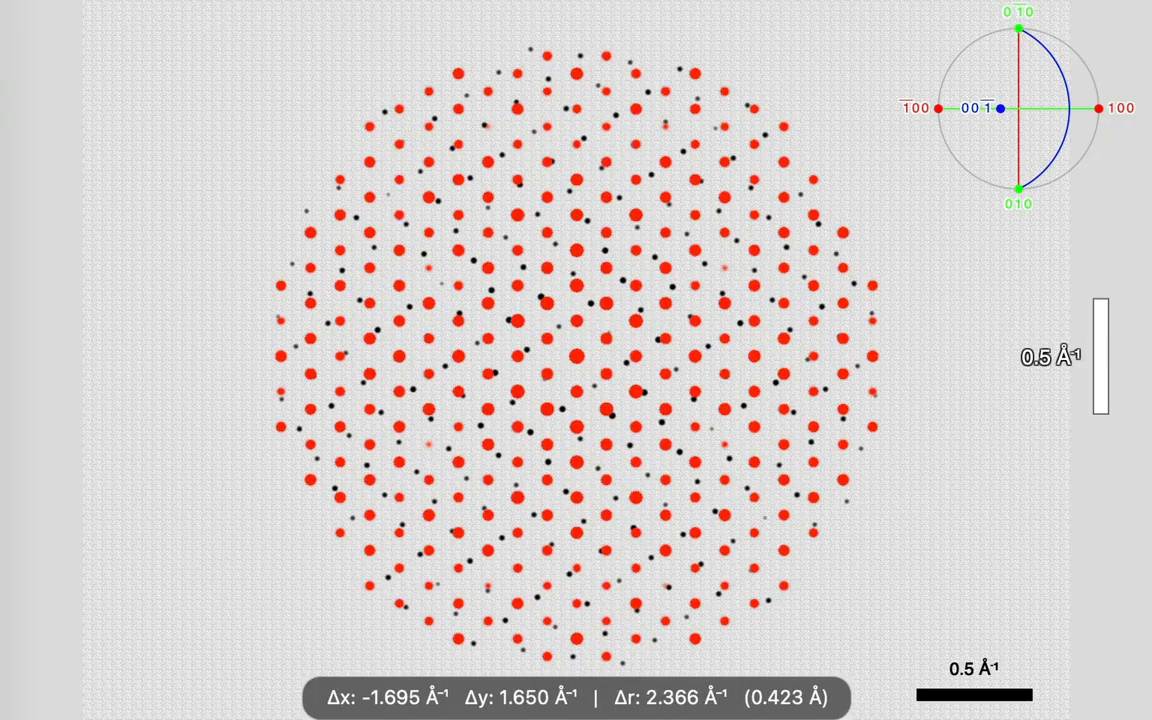
click(184, 0)
click(575, 350)
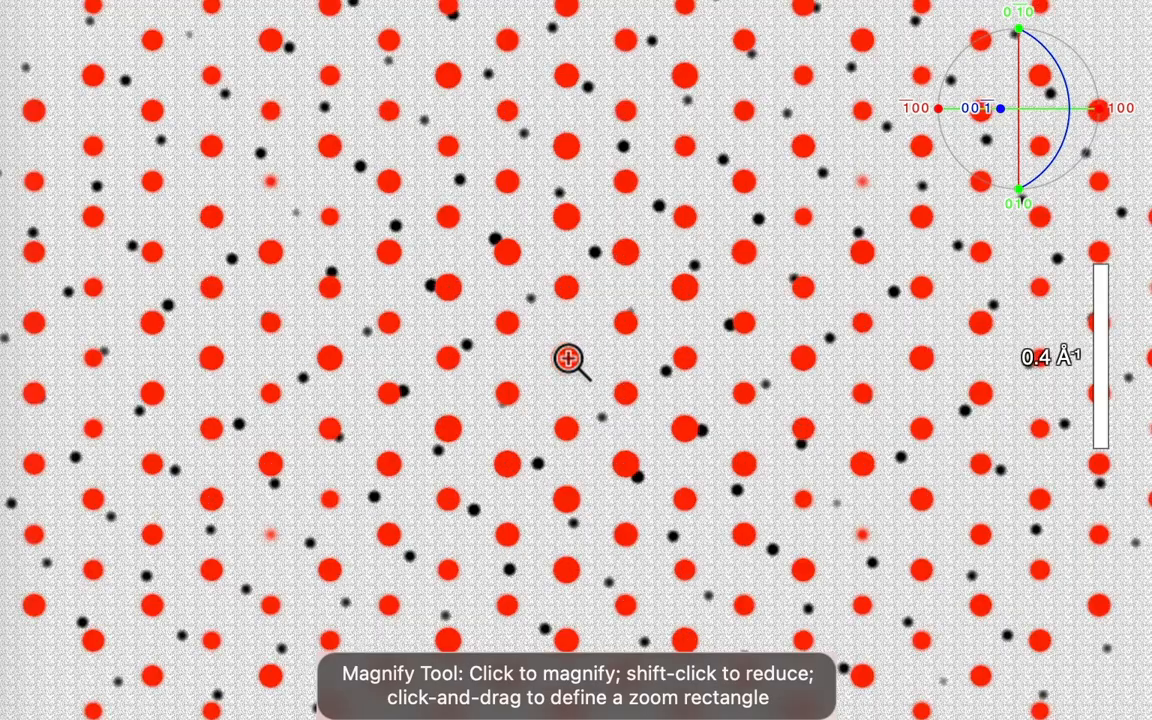
click(568, 360)
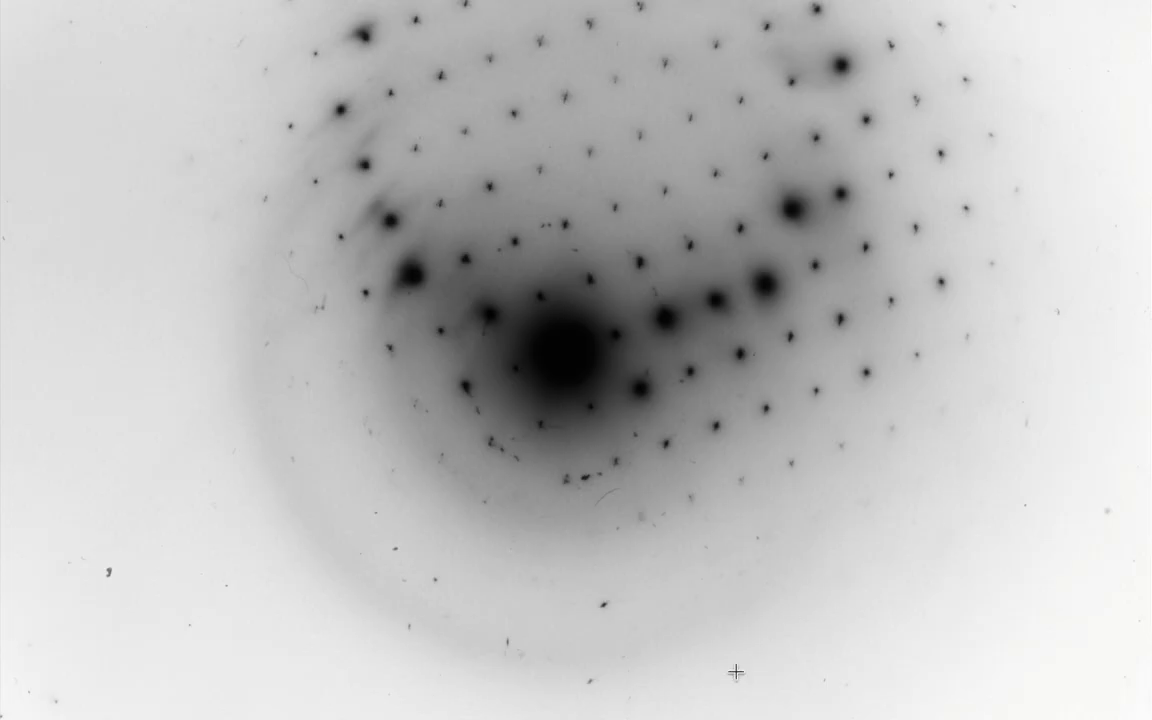
Step: Close the G42873.tif image in Preview and switch back to SingleCrystal
key(Escape)
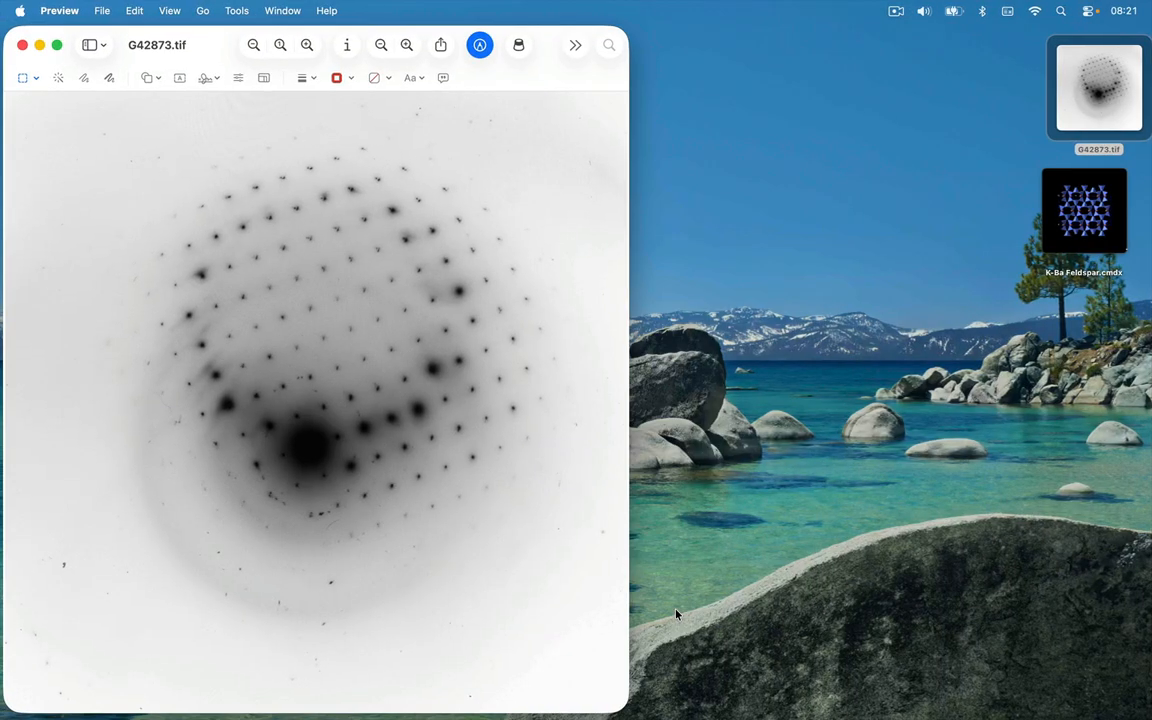
key(super+q)
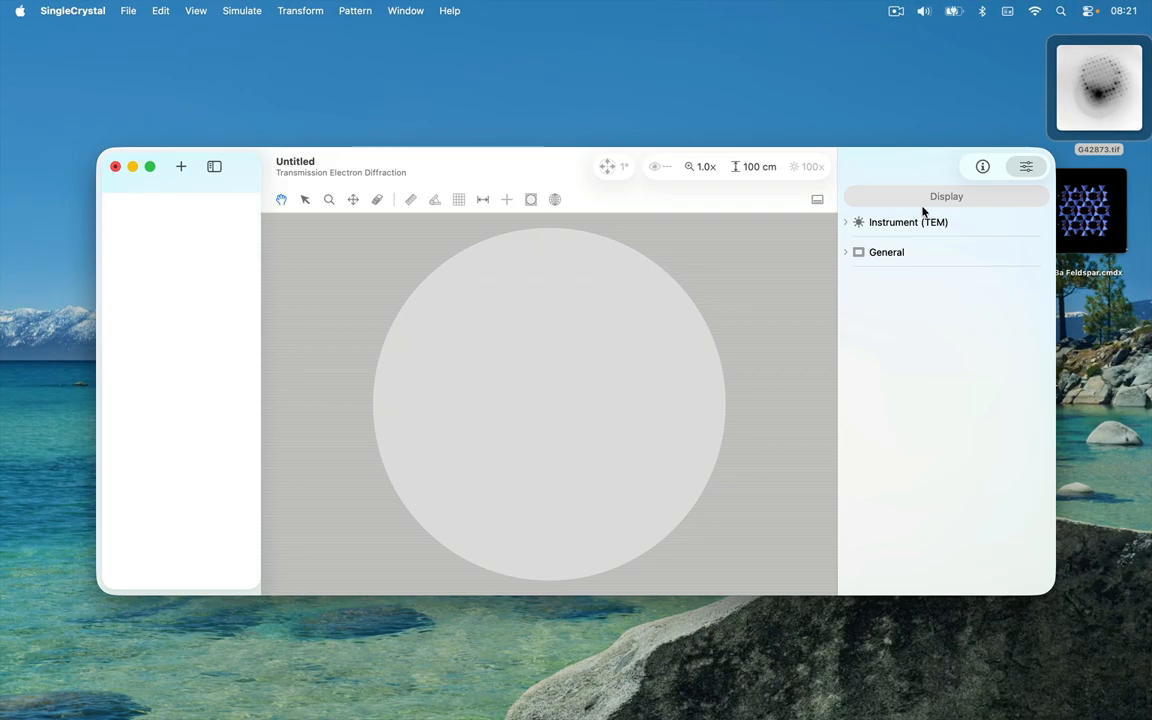
Step: Set the TEM instrument's camera length to 44.4 cm and hide the circular detector outline
click(922, 213)
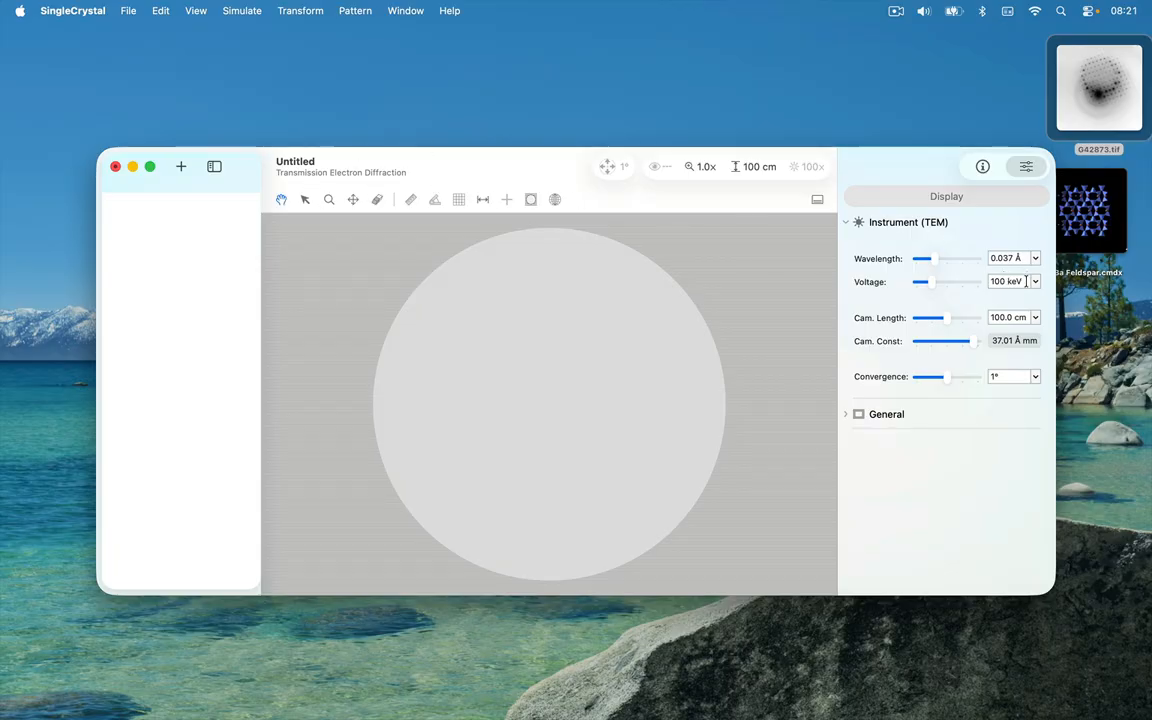
click(1022, 316)
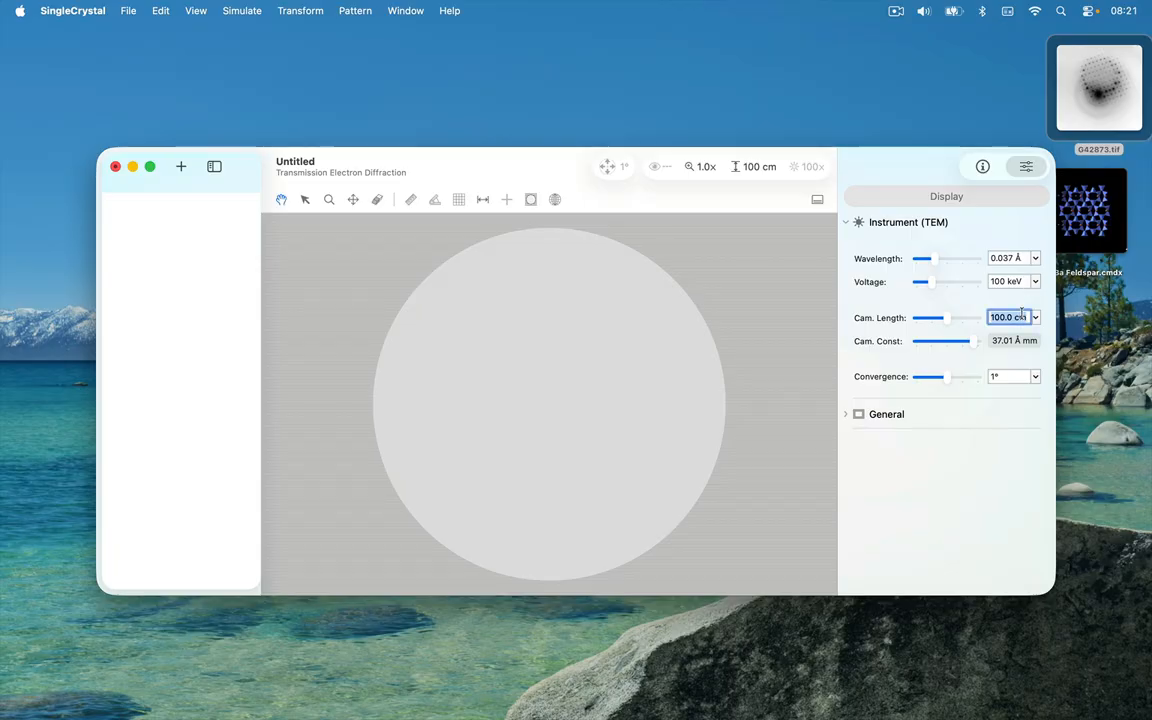
text(44.4)
key(Return)
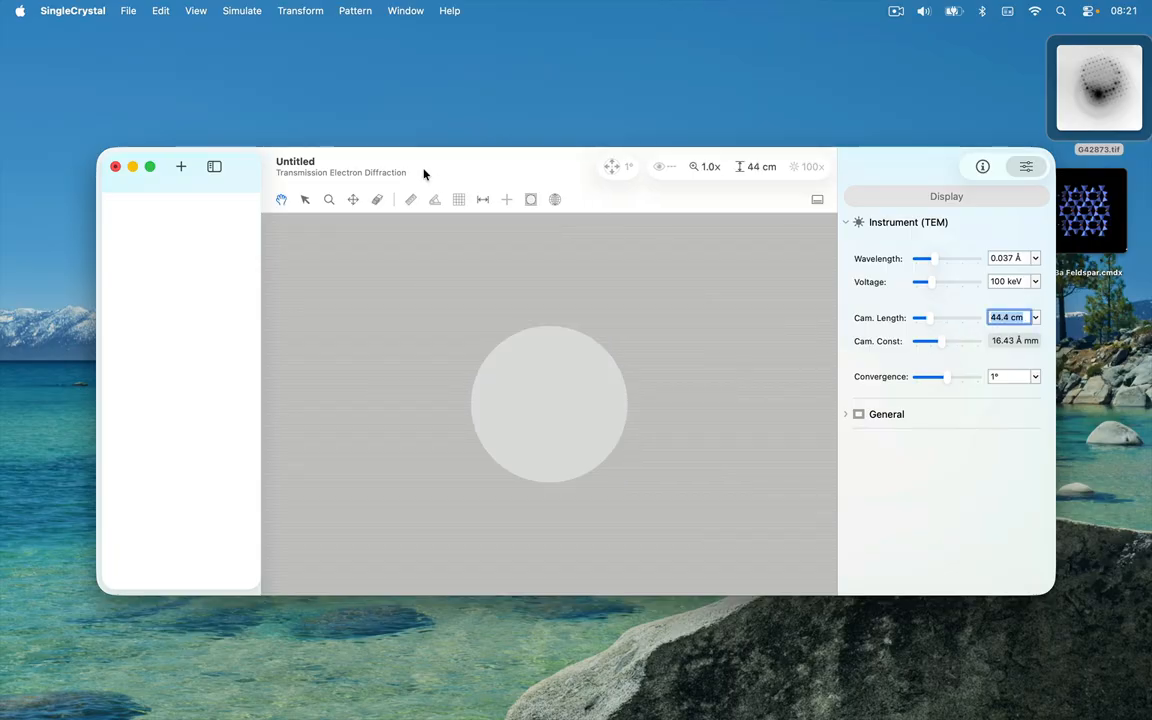
click(531, 201)
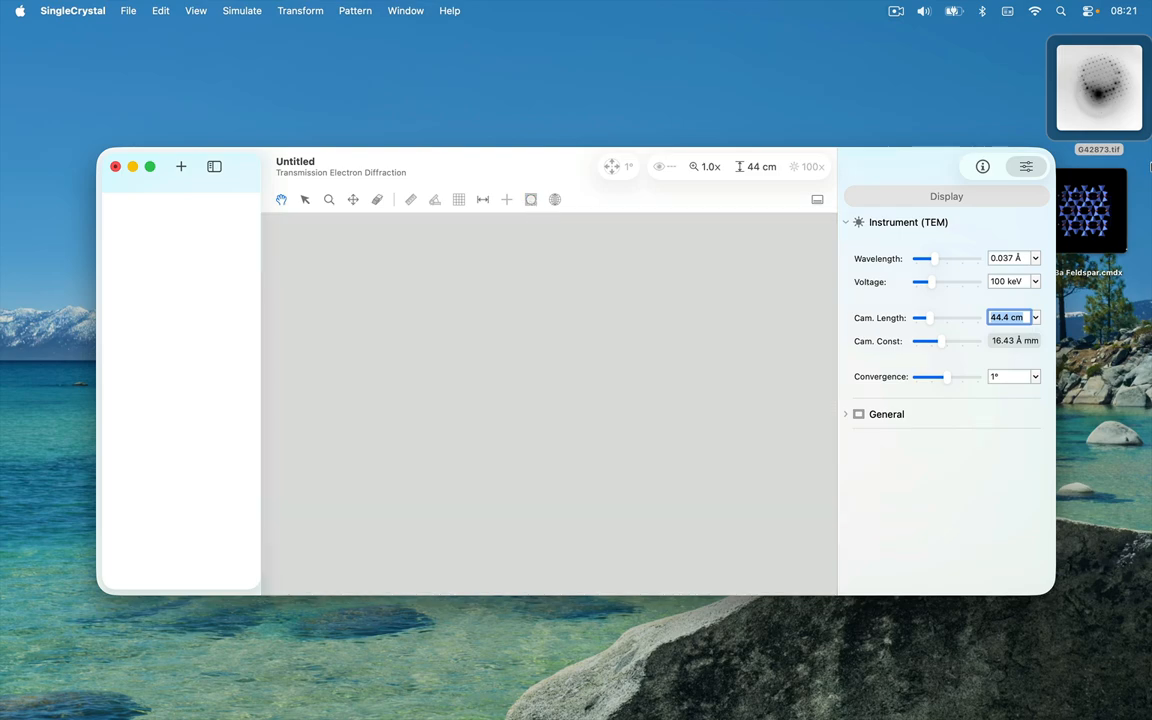
Step: Import G42873.tif from the desktop into the empty diffraction window and scale it to fit
drag(1098, 124, 427, 473)
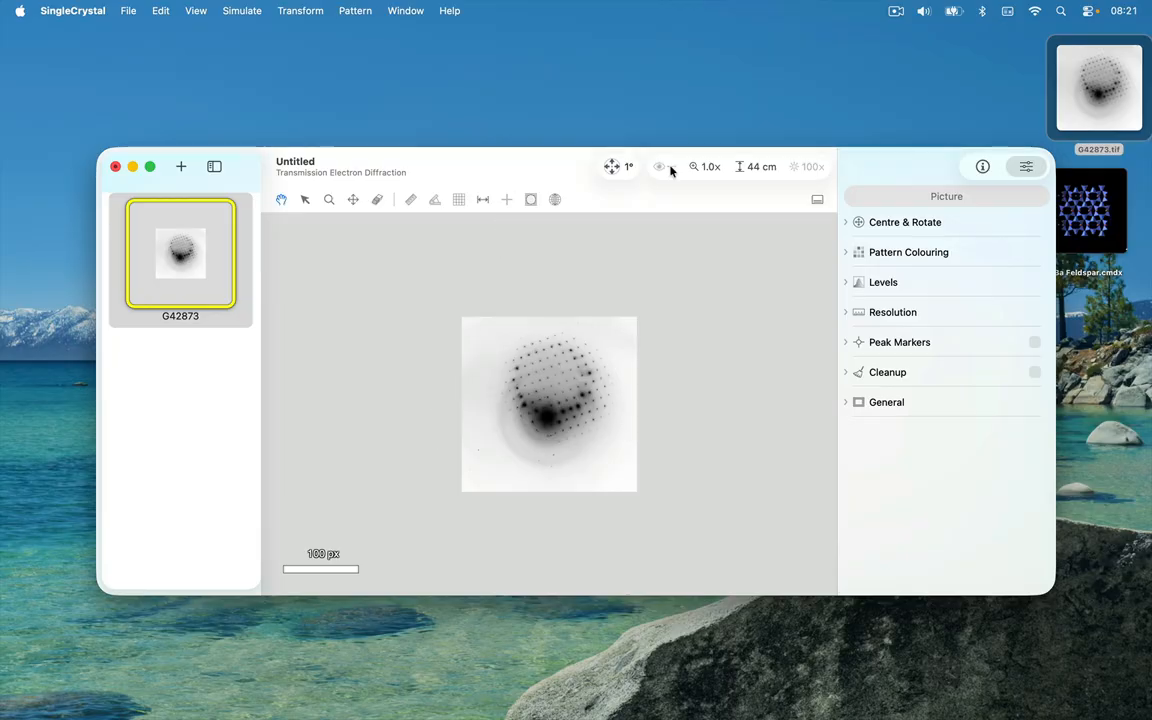
click(706, 166)
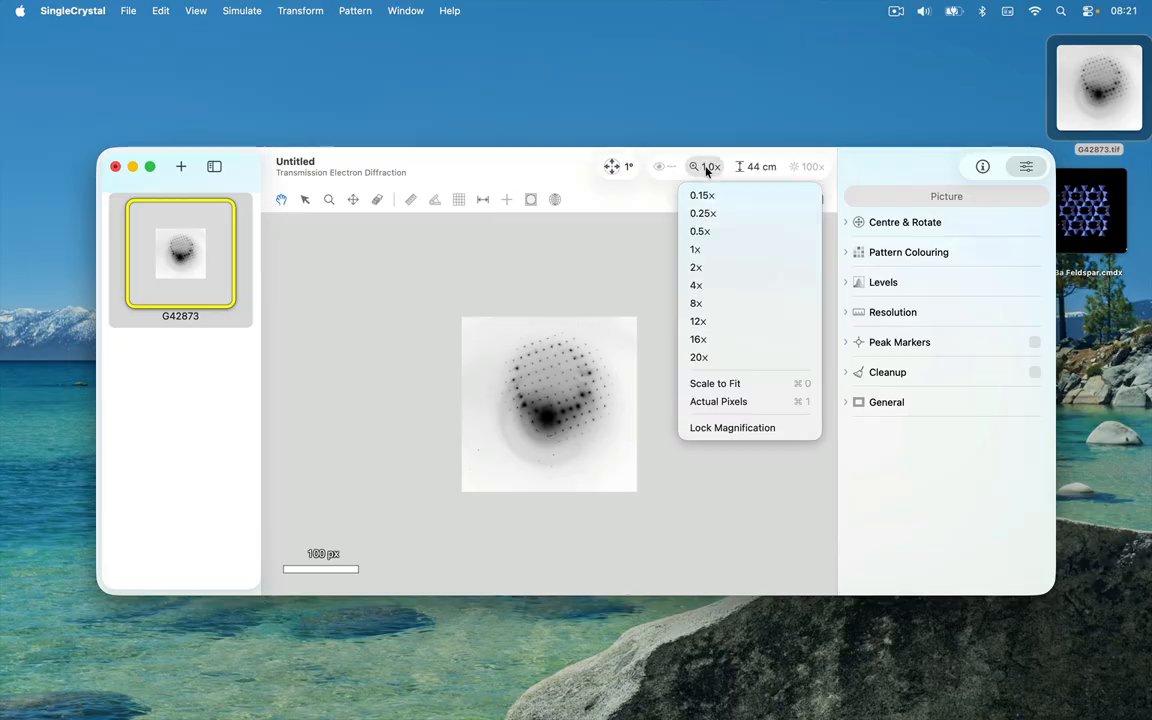
click(727, 384)
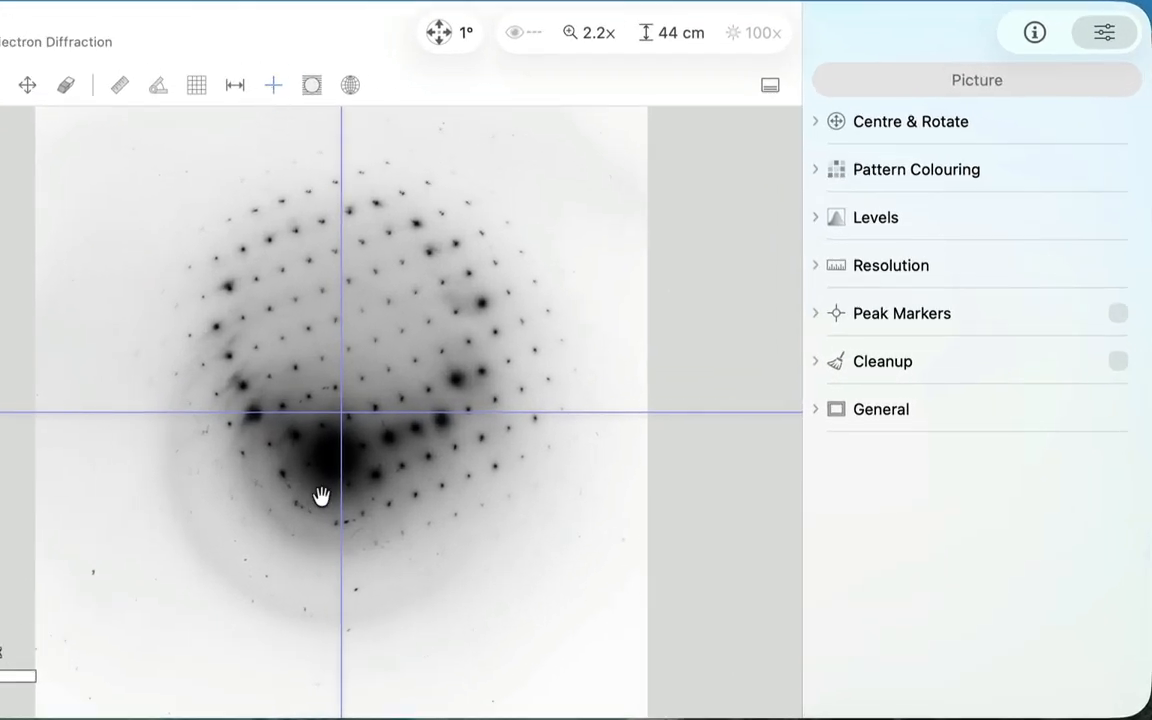
Step: Centre the G42873 picture's pattern on its maximum intensity
click(987, 128)
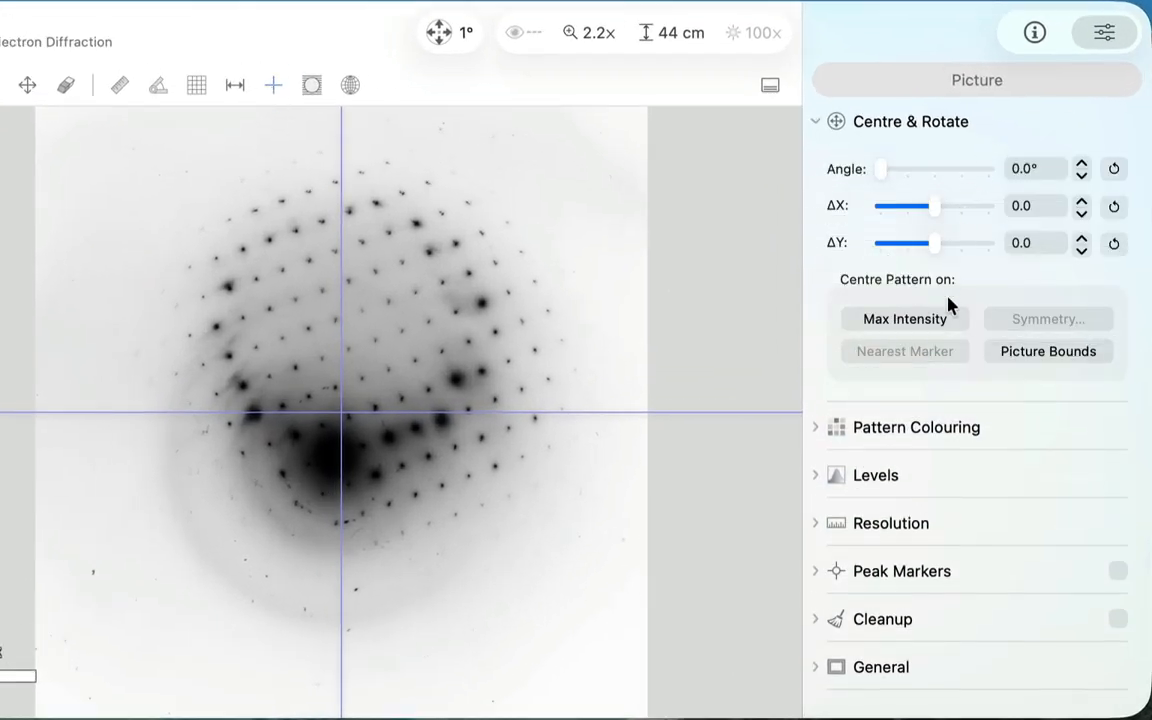
click(944, 320)
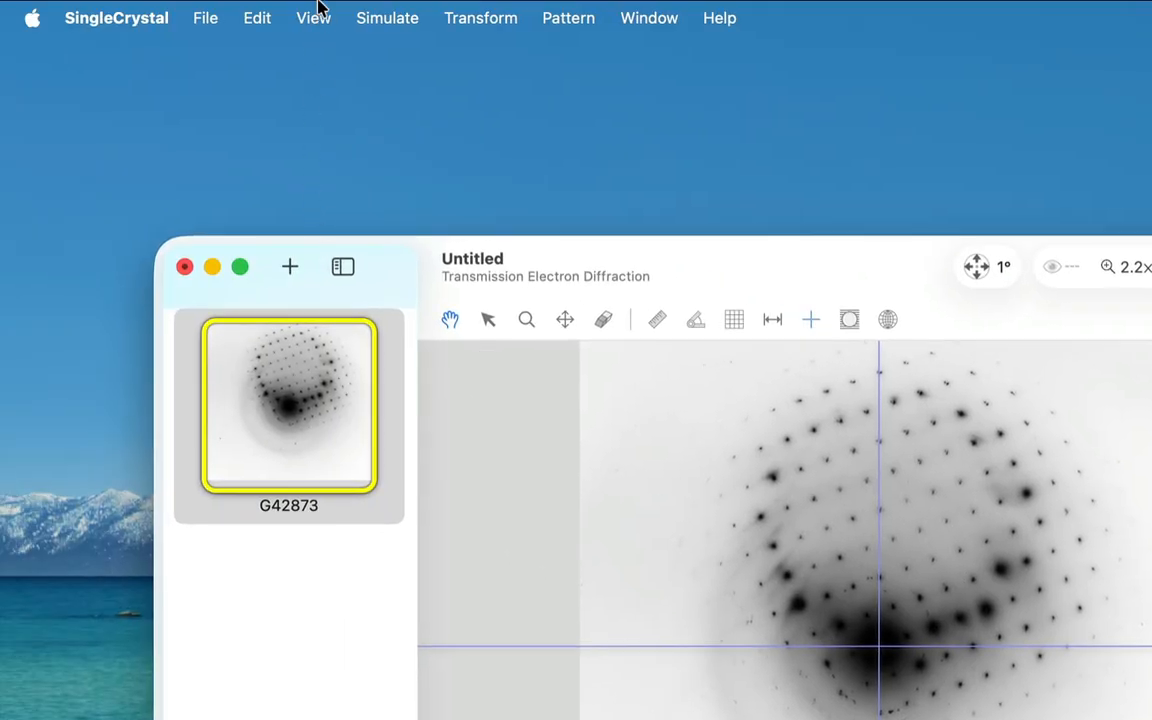
Step: Change the distance units to Å⁻¹ and magnify the picture around the central beam to about 4.7x
click(315, 18)
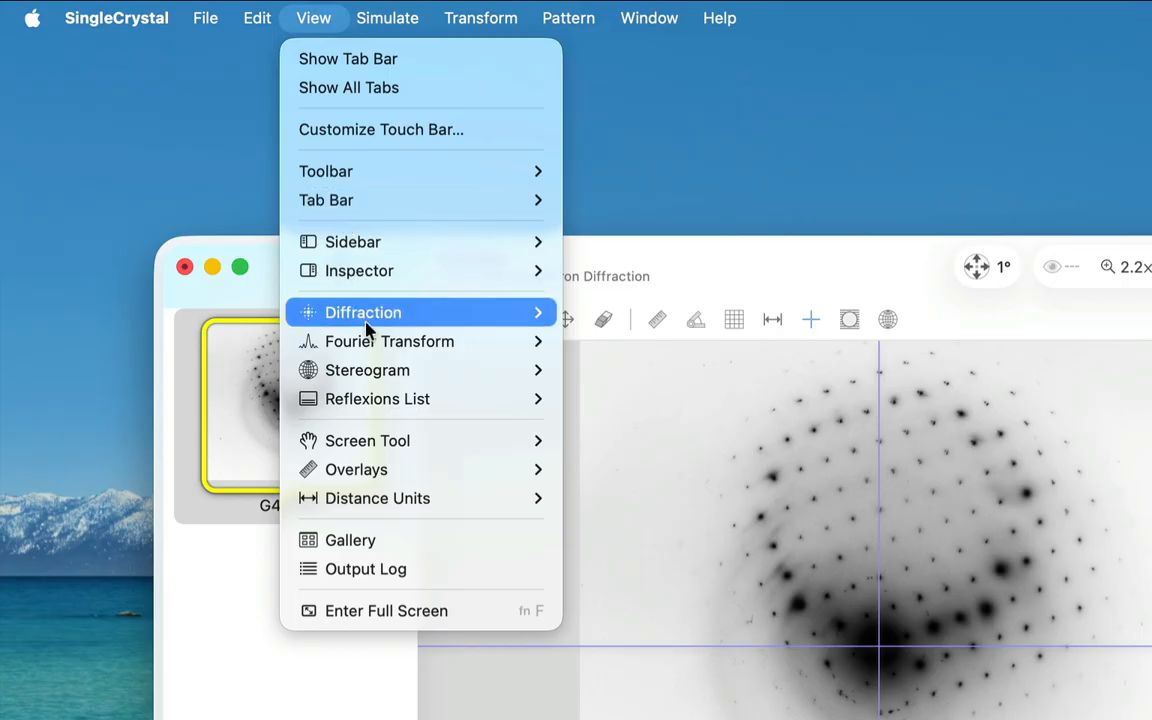
mouse_move(408, 510)
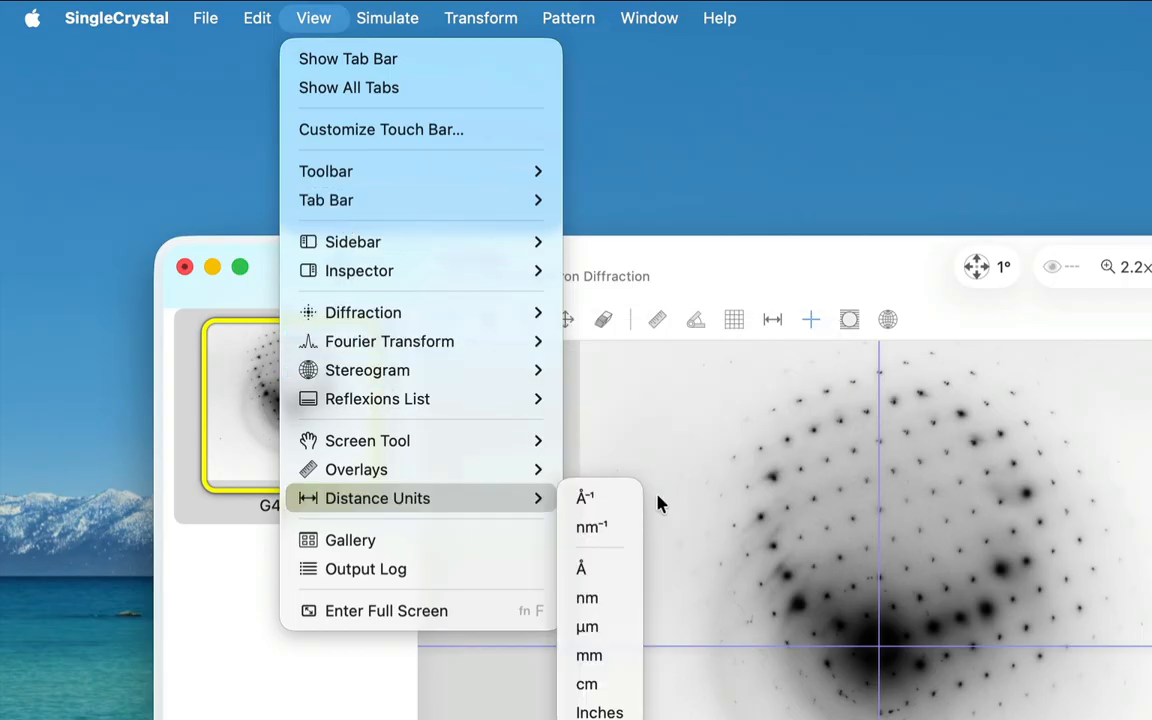
click(604, 502)
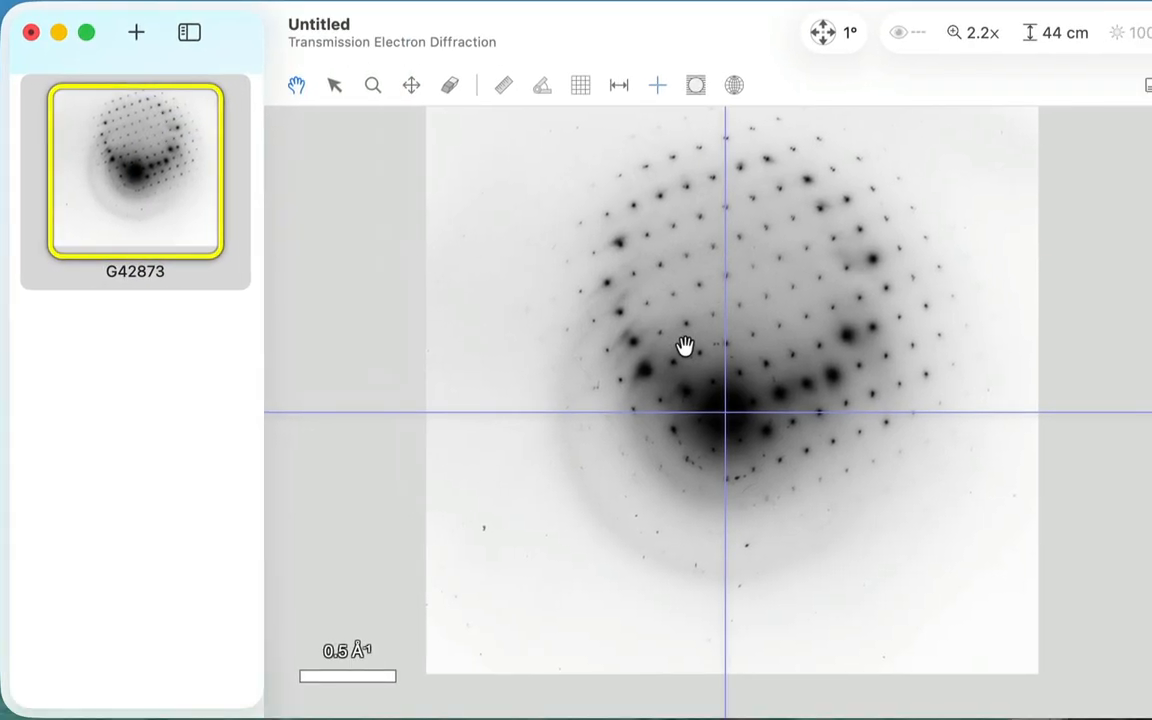
scroll(684, 345, up, 8)
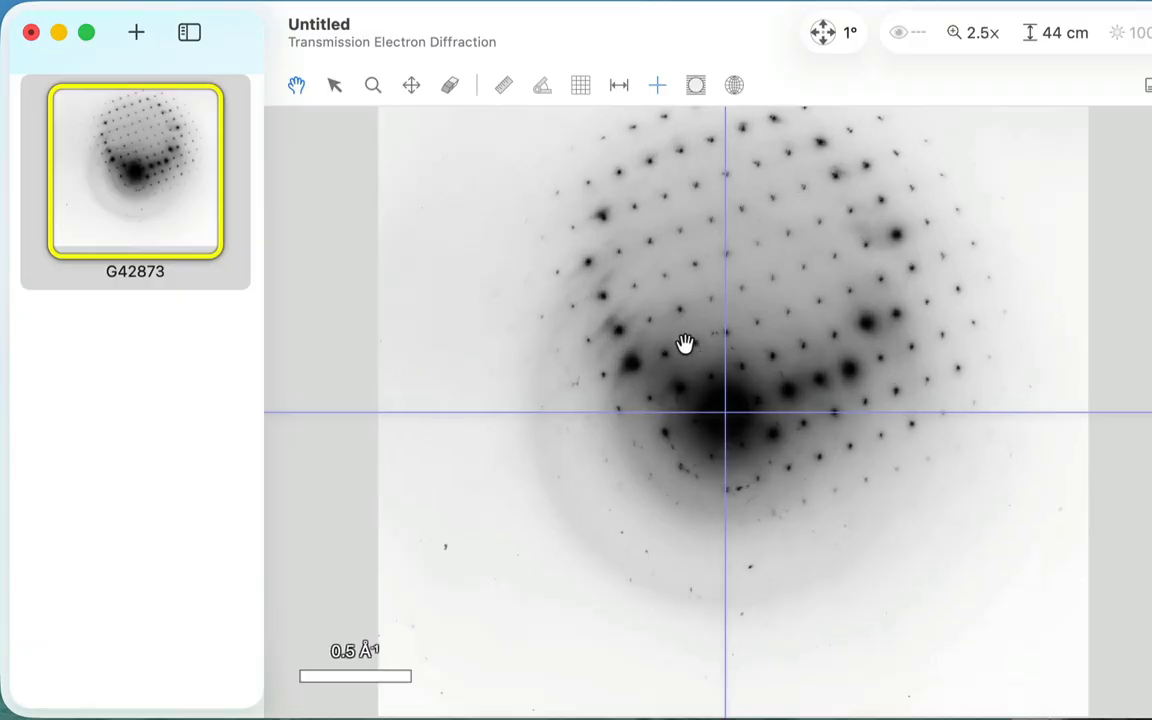
scroll(684, 345, up, 1)
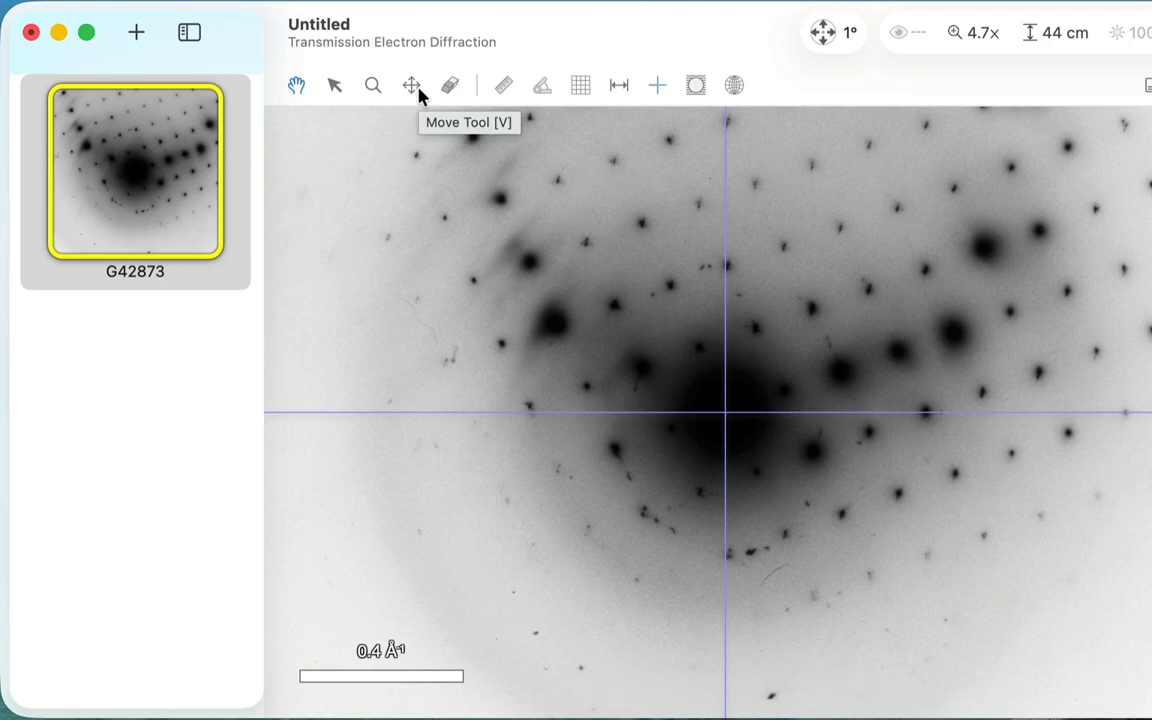
Step: Show the ruler and place it horizontally from the faint outer ring to the crosshair centre, about 0.865 Å⁻¹ long
click(334, 88)
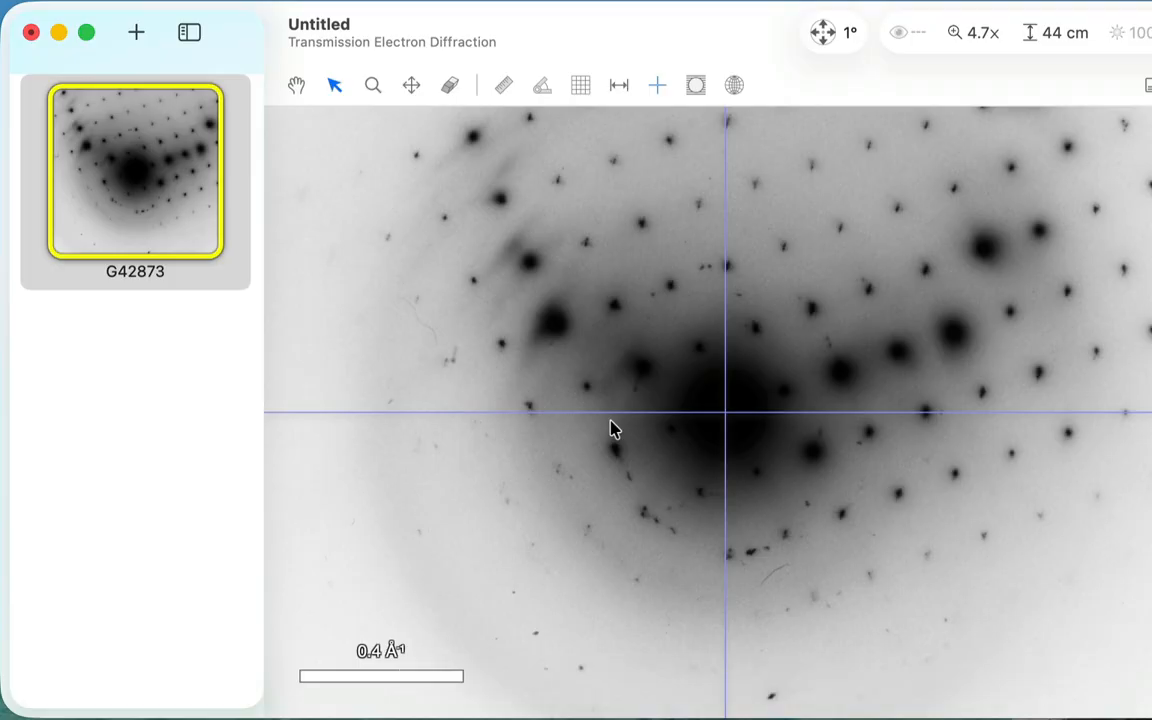
click(503, 90)
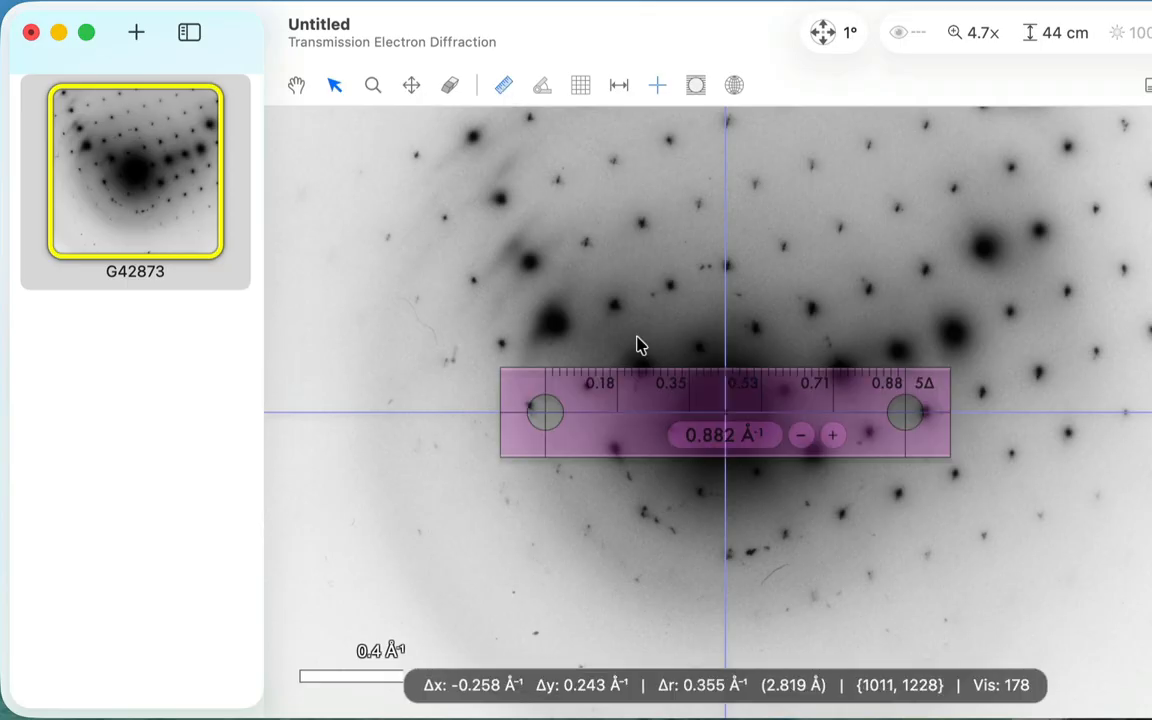
drag(645, 399, 480, 398)
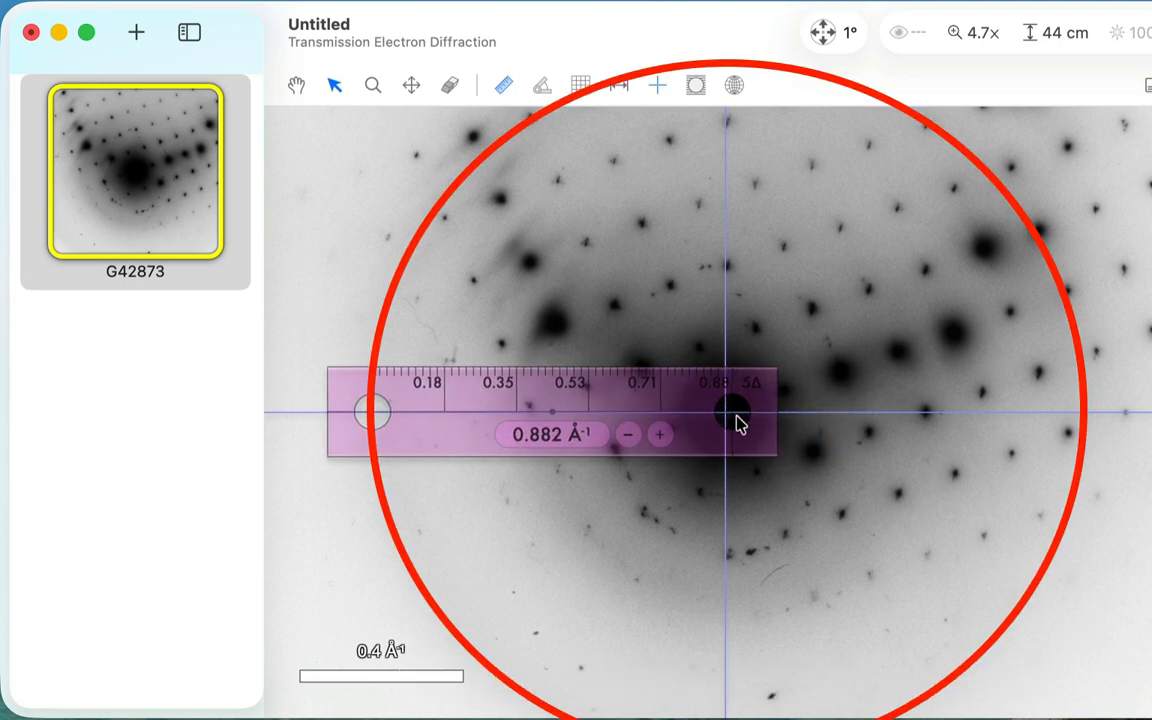
drag(737, 424, 733, 424)
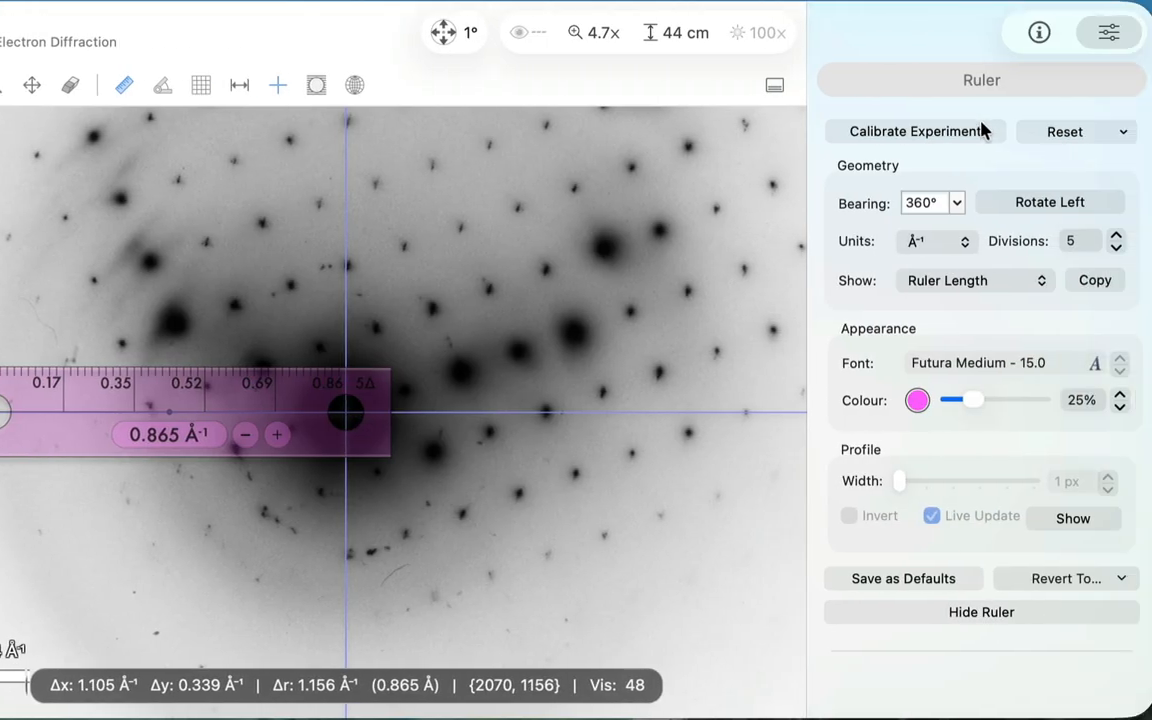
Step: Open the experiment calibration for Picture Resolution using Ruler Length and cancel it
click(981, 131)
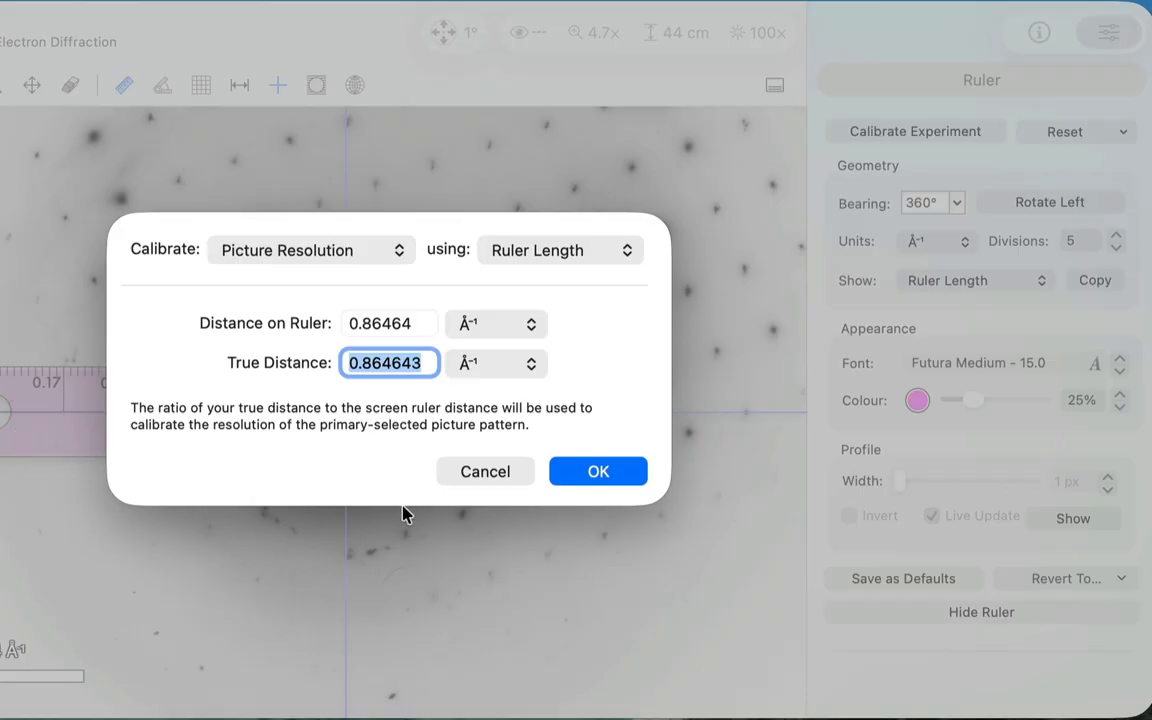
click(485, 471)
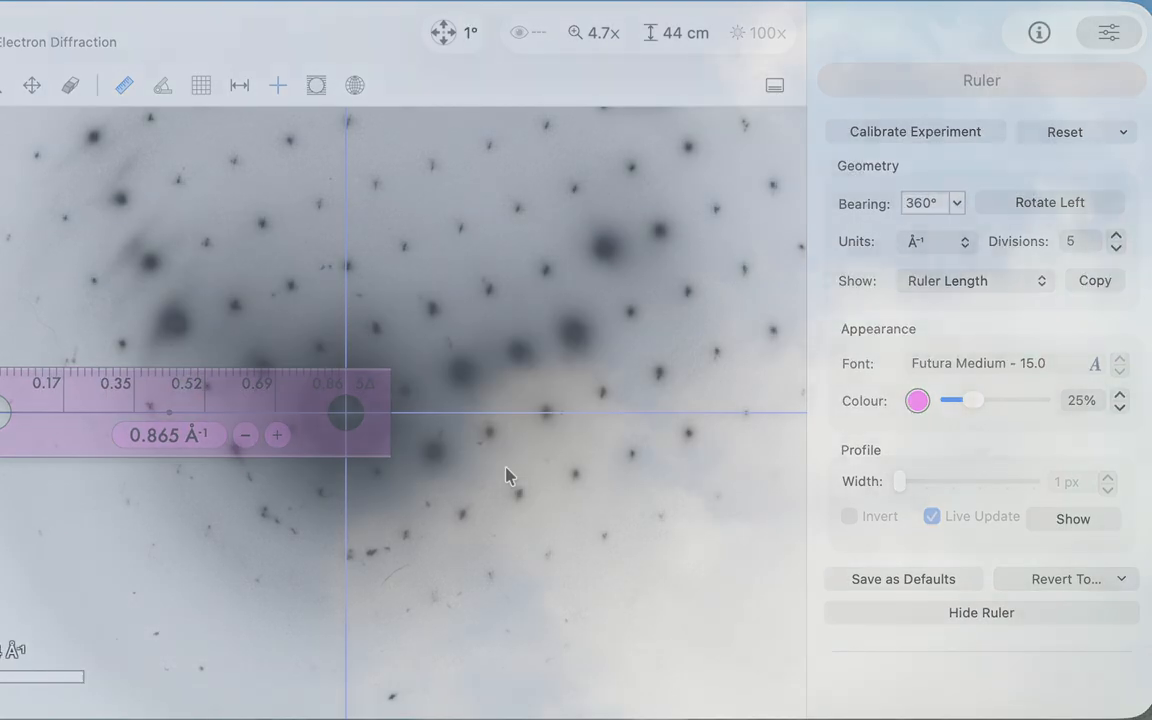